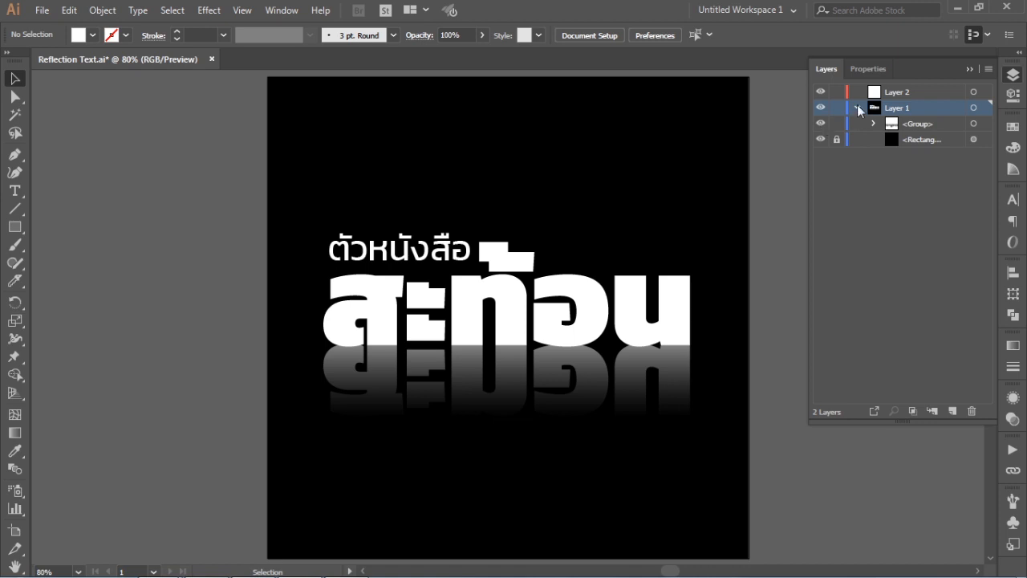
Collapse and hide Layer 1, and make Layer 2 the active layer.
left_click(857, 108)
left_click(820, 107)
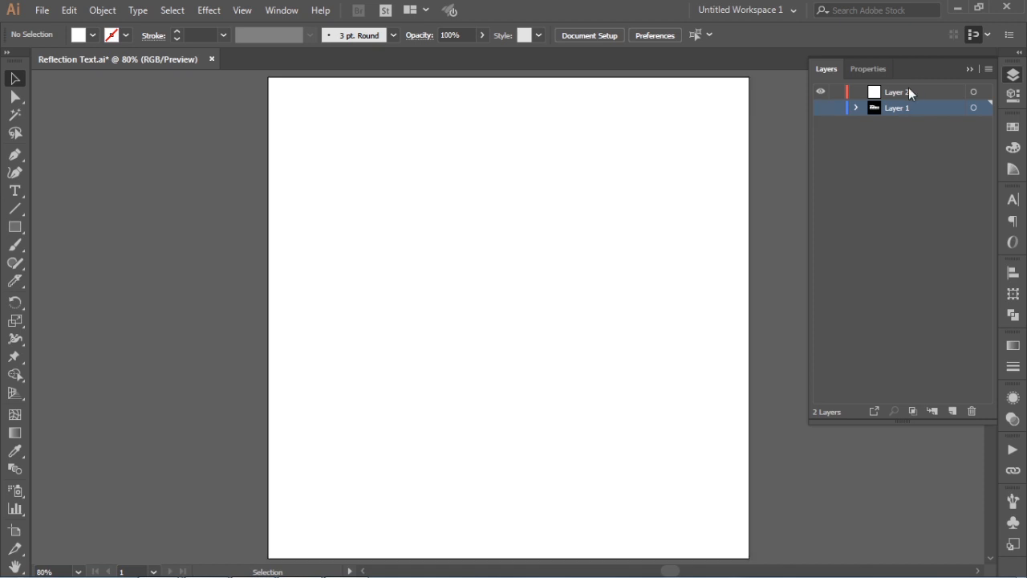
left_click(910, 92)
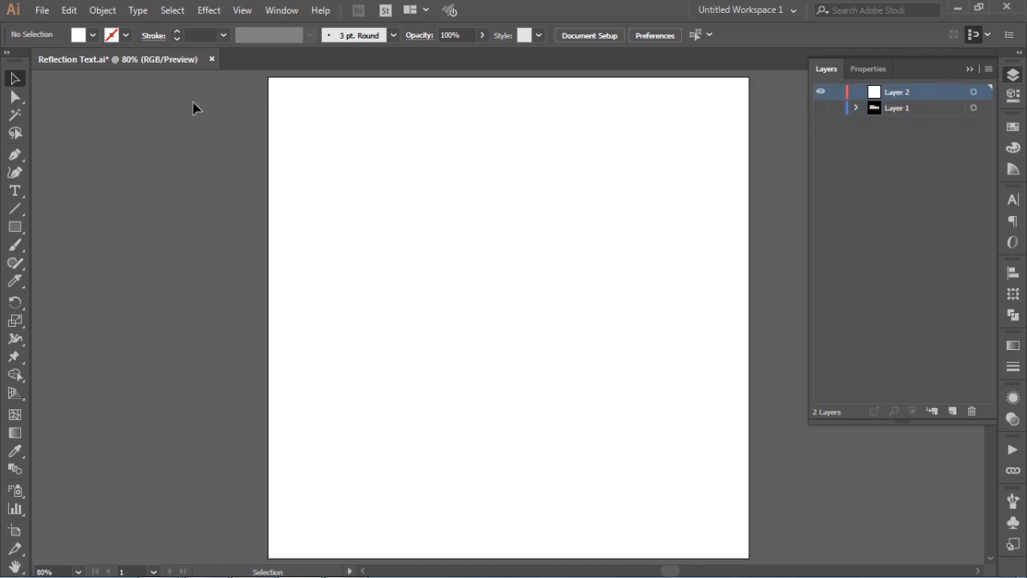
Add the point text "สะท้อนนนน" on the upper half of the artboard and enlarge it to about 96 pt.
left_click(17, 193)
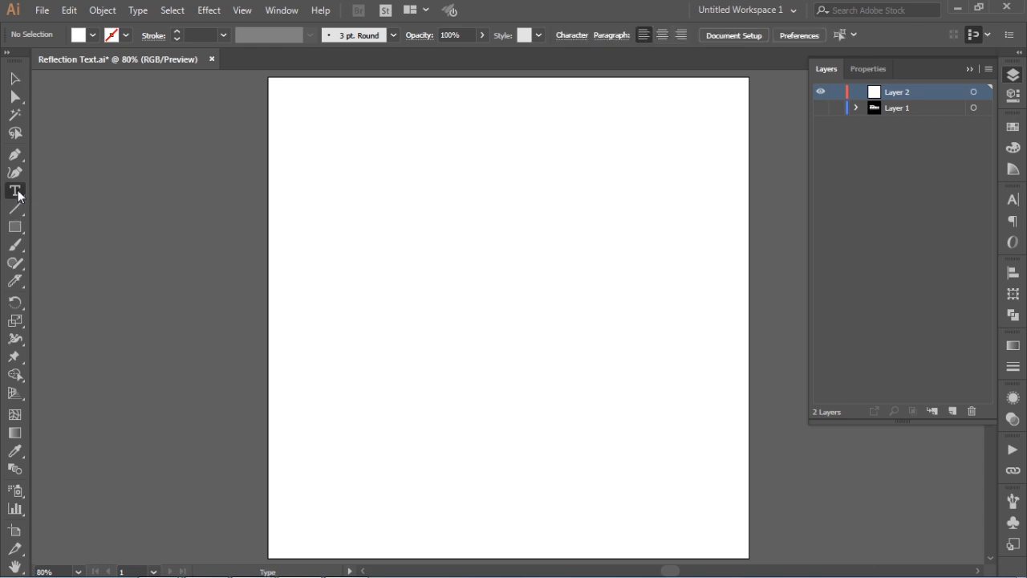
left_click(423, 271)
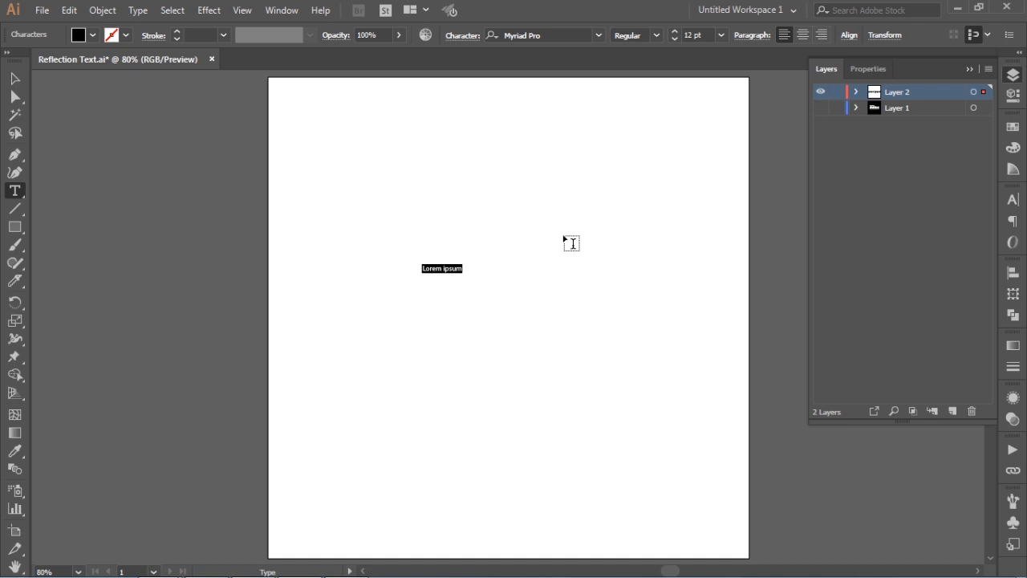
key("Delete")
left_click(13, 82)
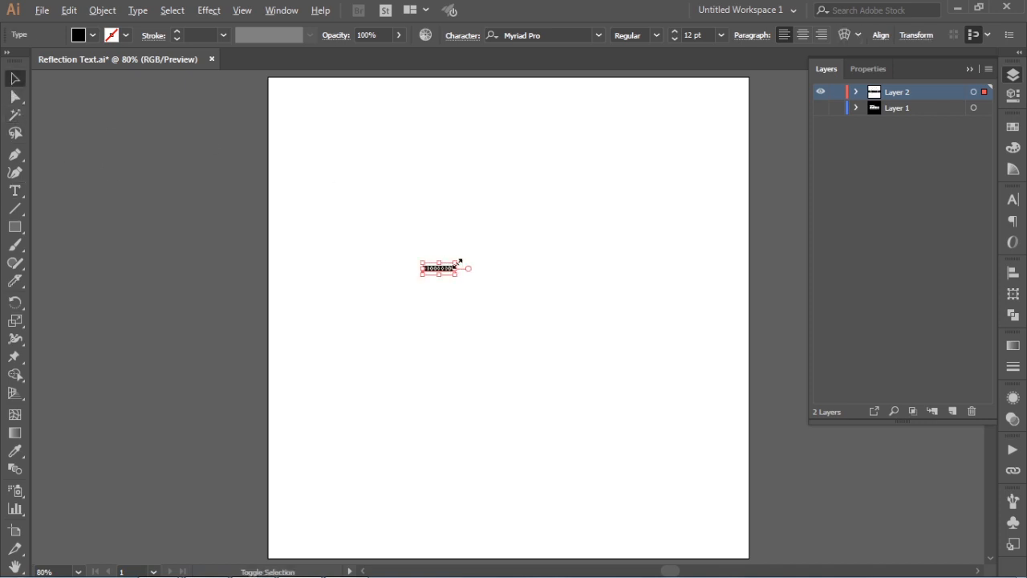
left_click_drag(459, 262, 570, 223)
Set the text's font to Kanit in the Black style.
left_click(598, 35)
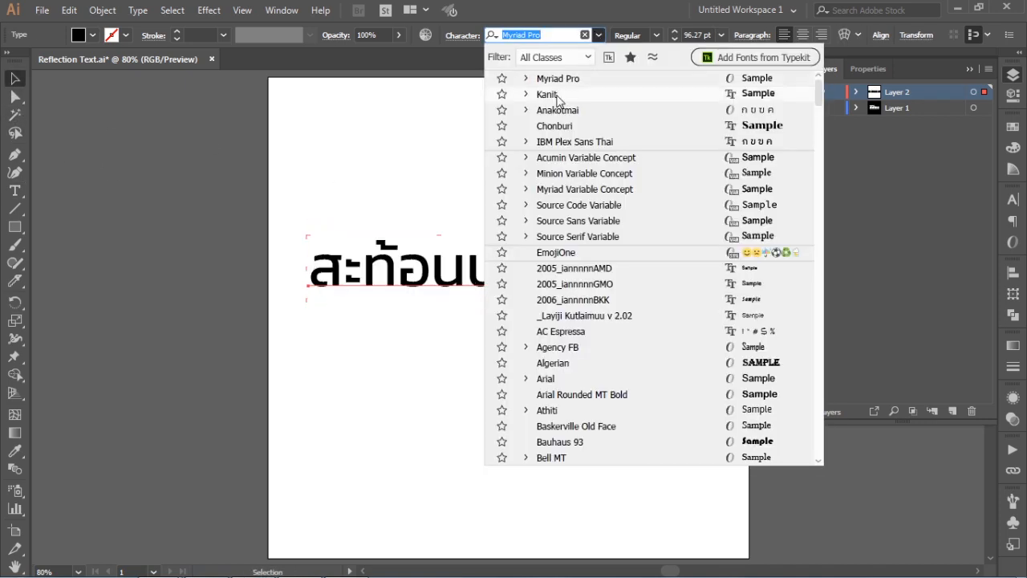
left_click(558, 95)
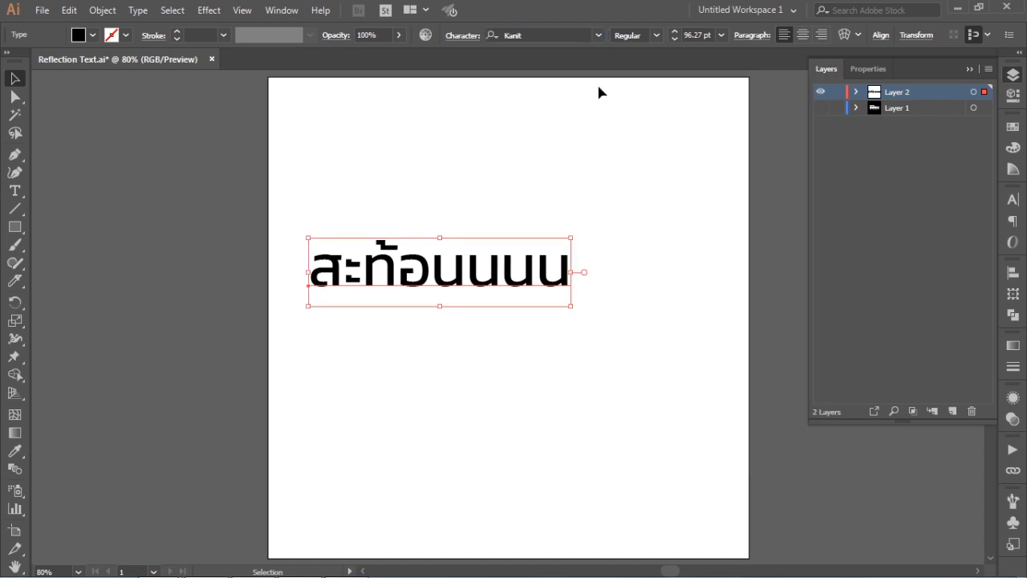
left_click(657, 36)
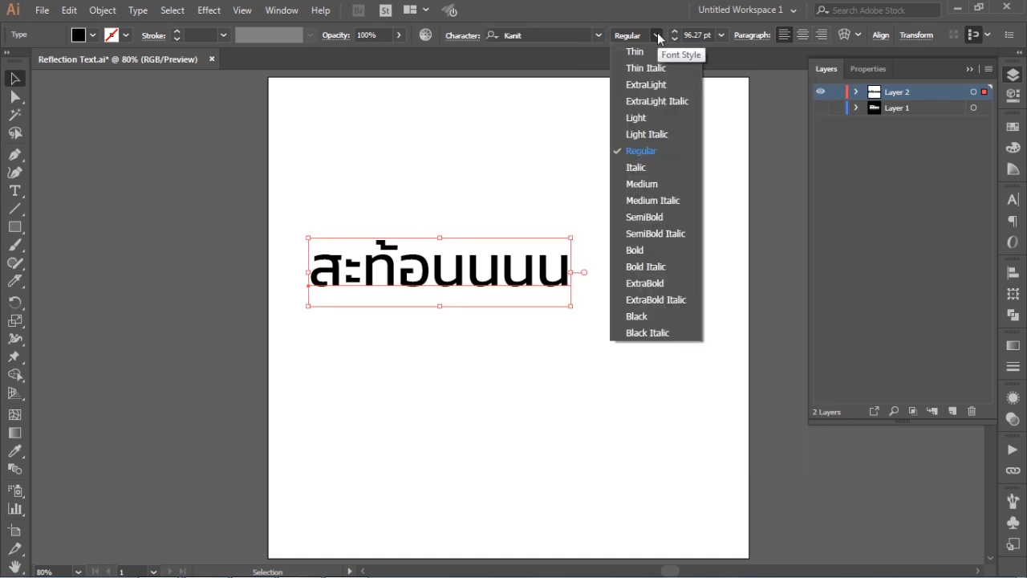
left_click(635, 315)
Centre-align the text, move it back onto the artboard and enlarge it to about 143 pt.
key("ctrl+shift+c")
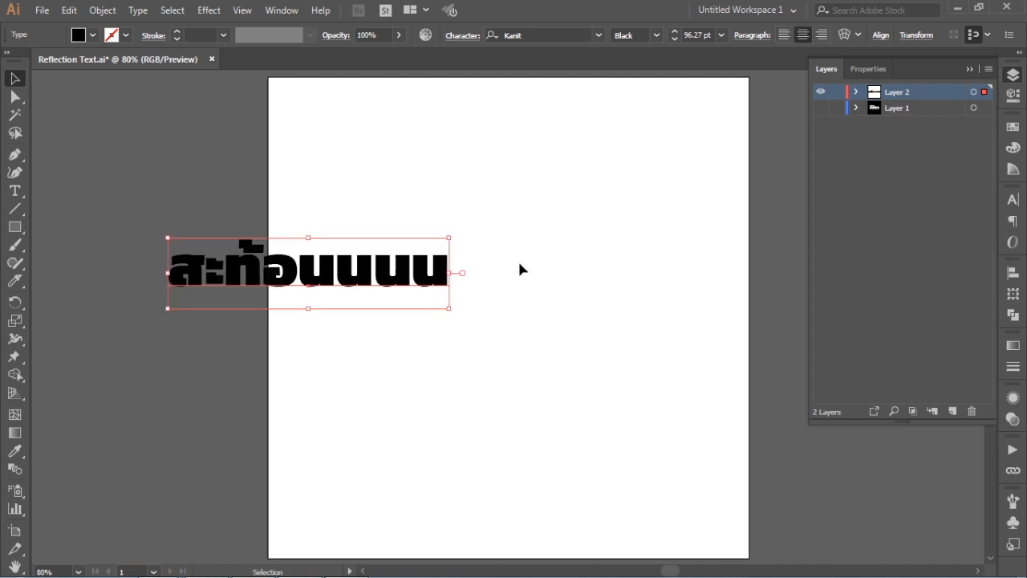
left_click_drag(393, 276, 530, 291)
left_click_drag(585, 252, 725, 199)
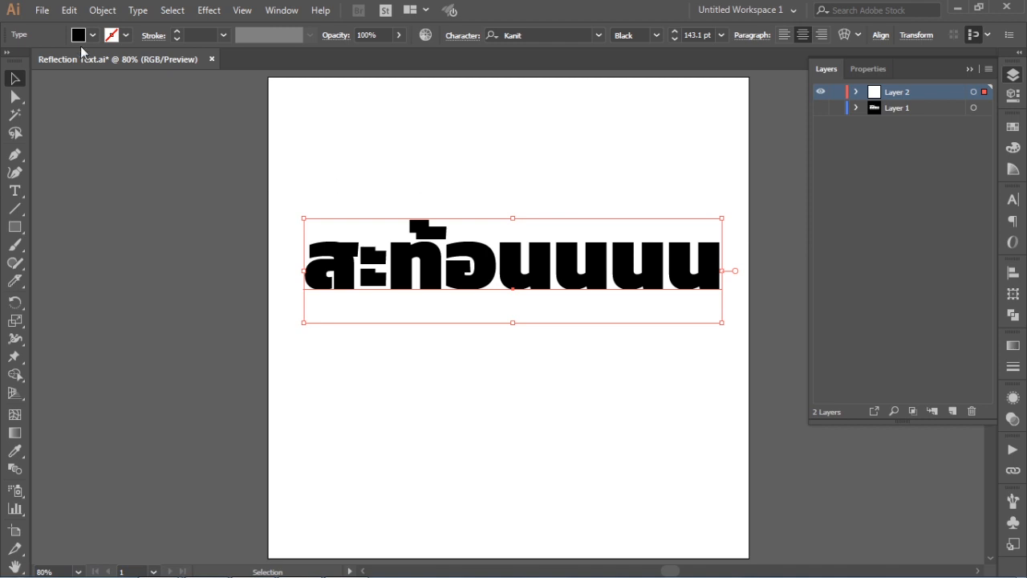
Convert the text to outlines and check the resulting letter shapes.
left_click(102, 10)
left_click(102, 10)
left_click(138, 11)
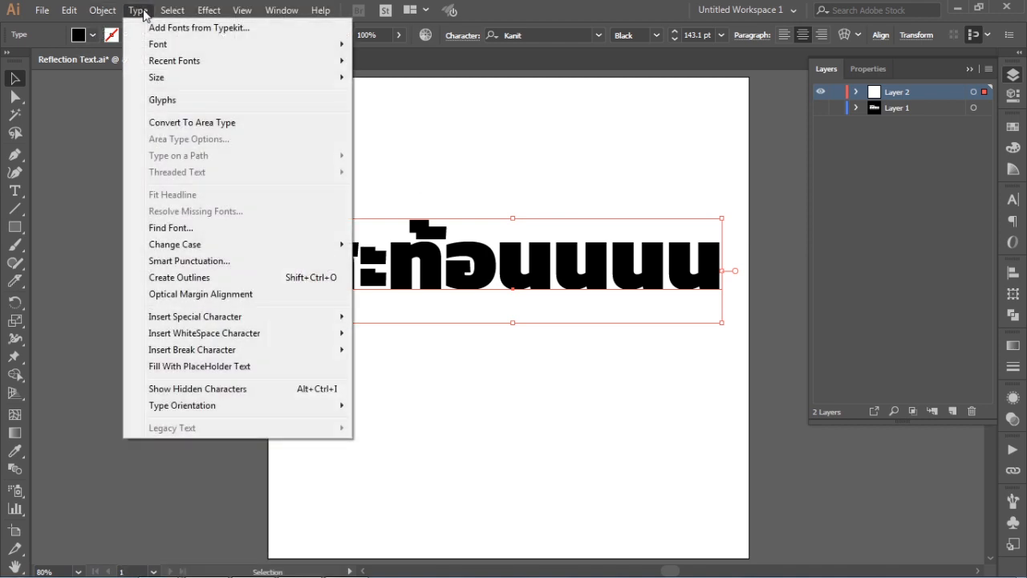
left_click(196, 278)
left_click(587, 159)
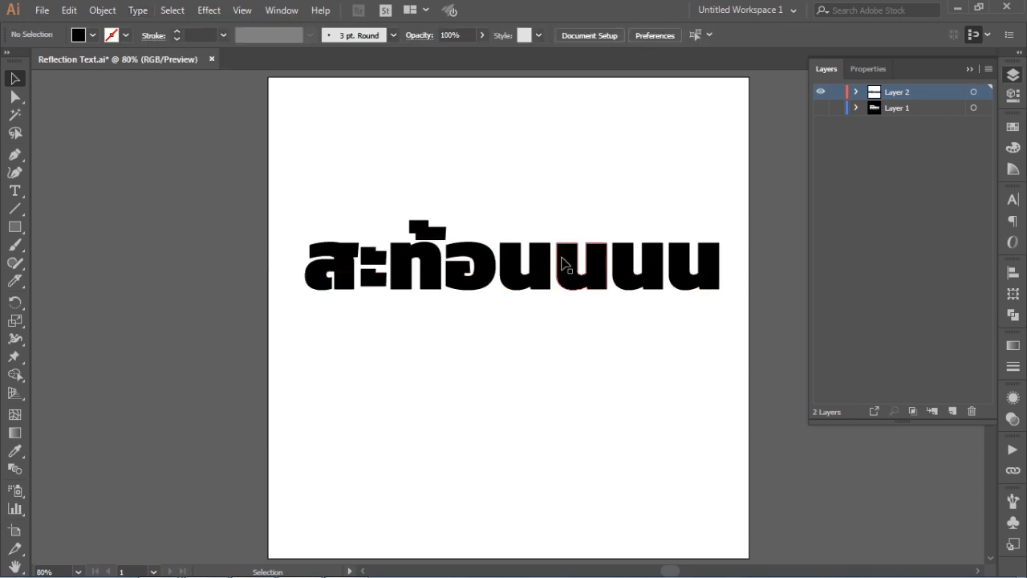
left_click(564, 264)
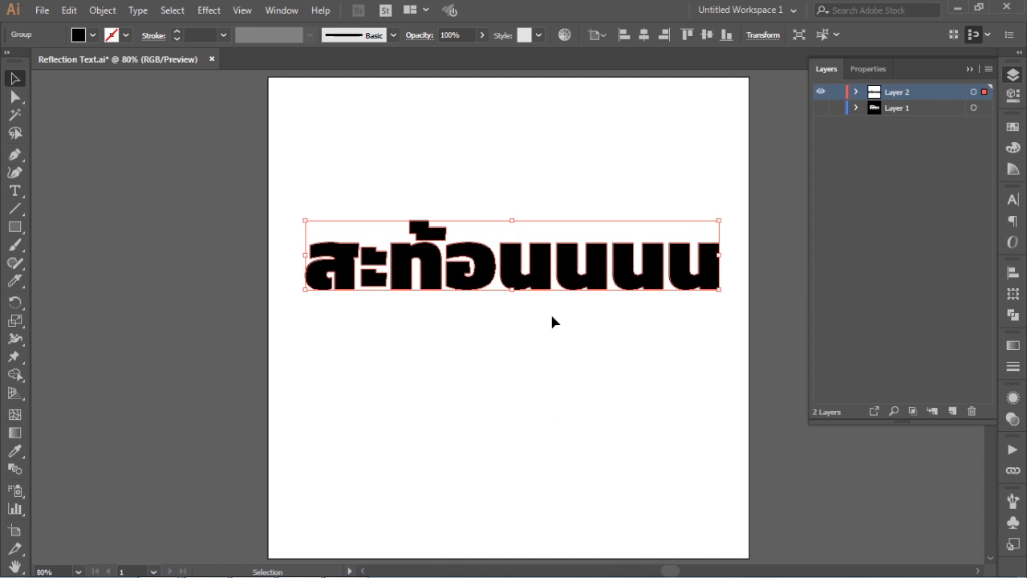
left_click(444, 380)
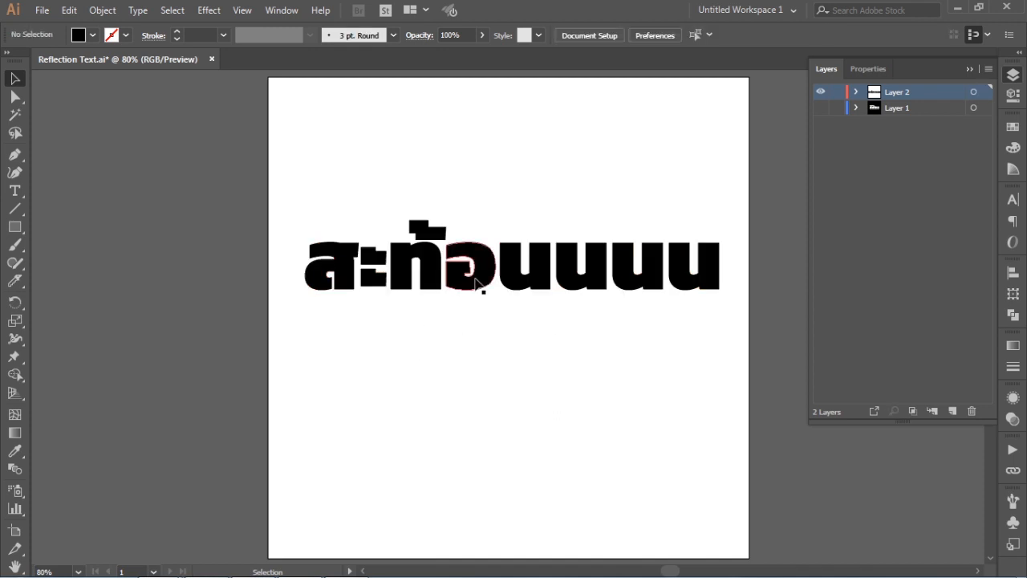
Draw a rectangle covering the whole artboard, fill it red and send it behind the text.
left_click(14, 227)
left_click_drag(270, 76, 749, 557)
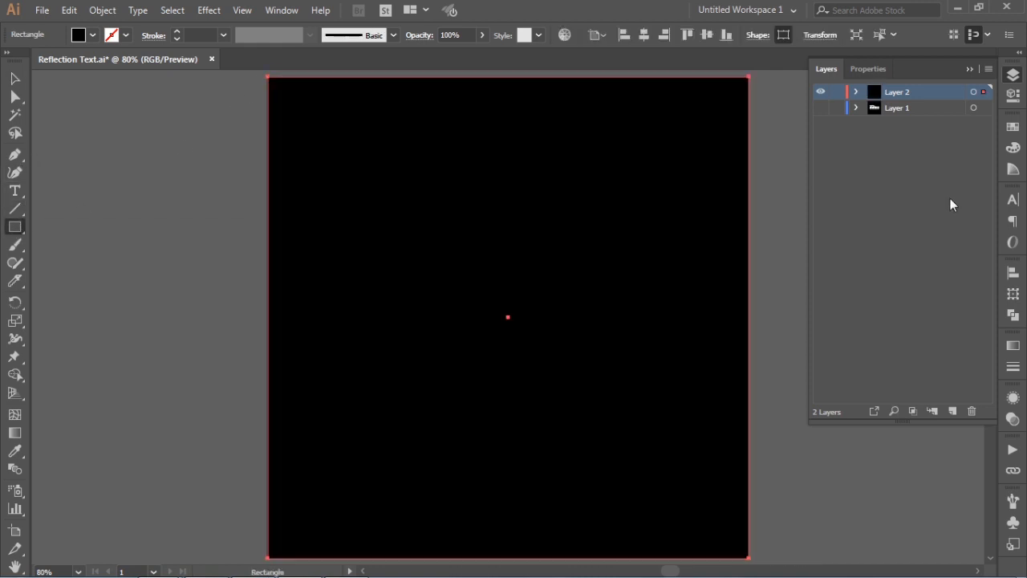
left_click(1013, 127)
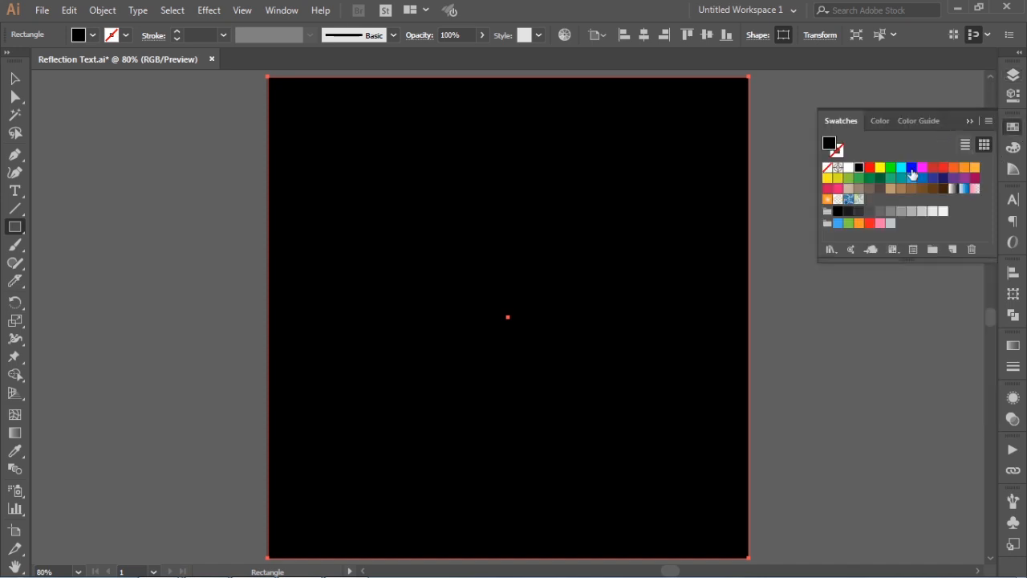
left_click(869, 167)
left_click(15, 78)
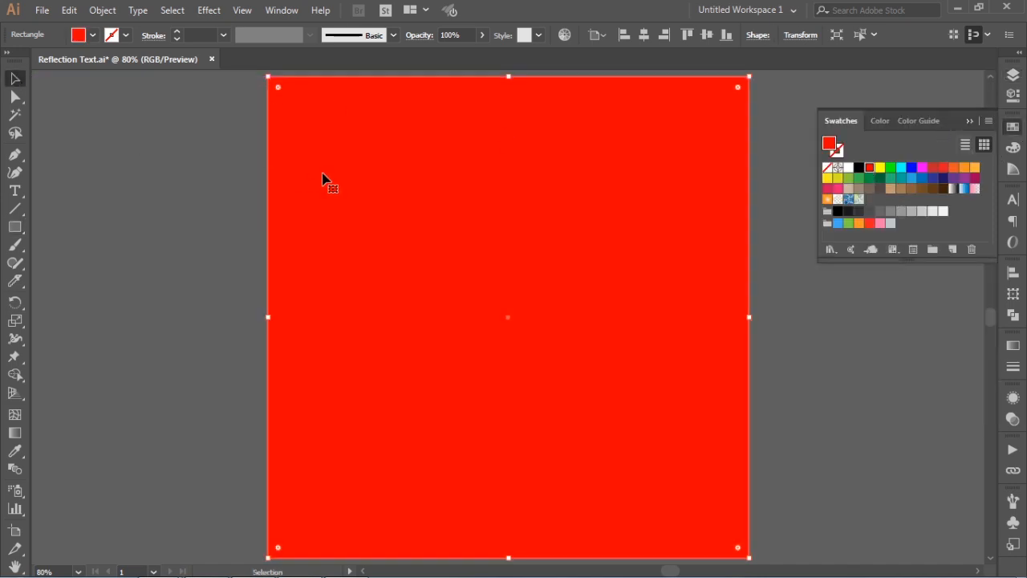
key("ctrl+shift+bracketleft")
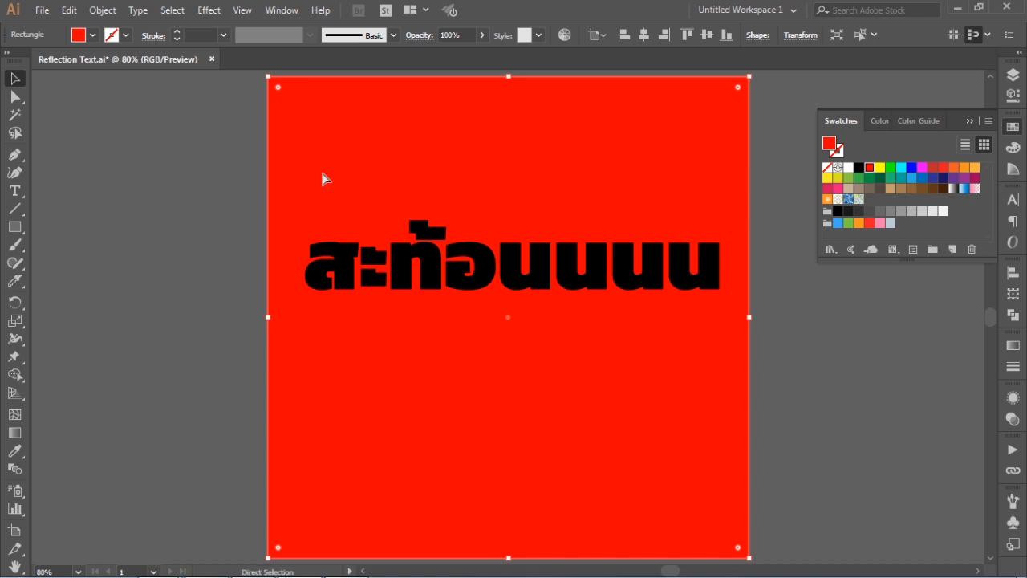
key("ctrl+shift+a")
Create a copy of the outlined text reflected across the horizontal axis and place it just below the original.
left_click(470, 292)
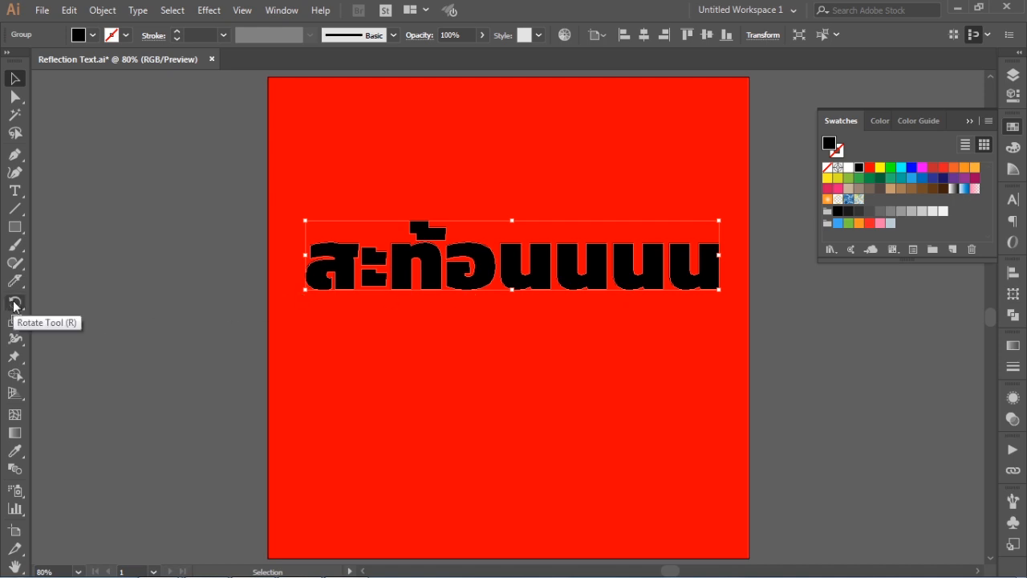
left_click_drag(15, 306, 89, 322)
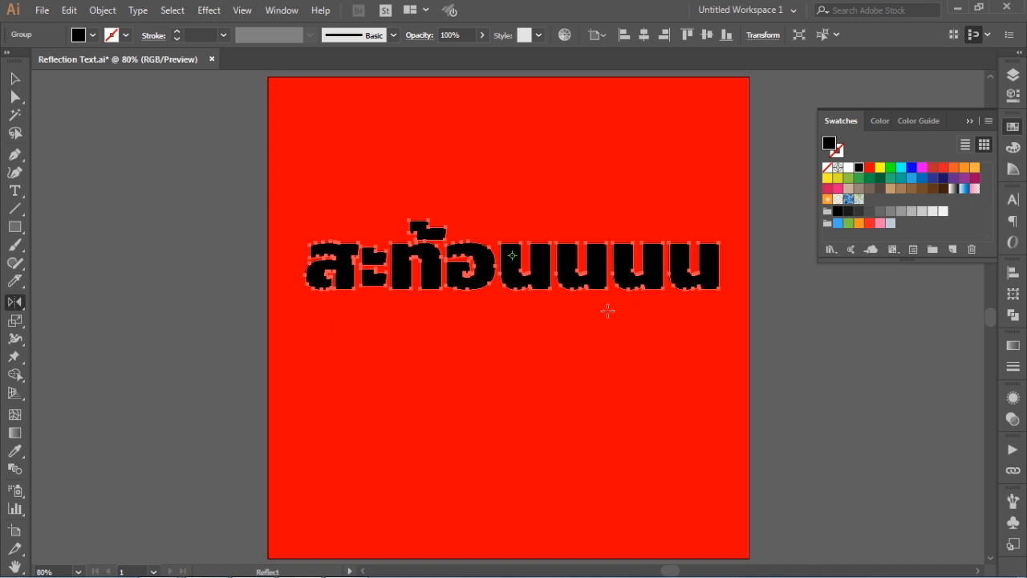
key("Return")
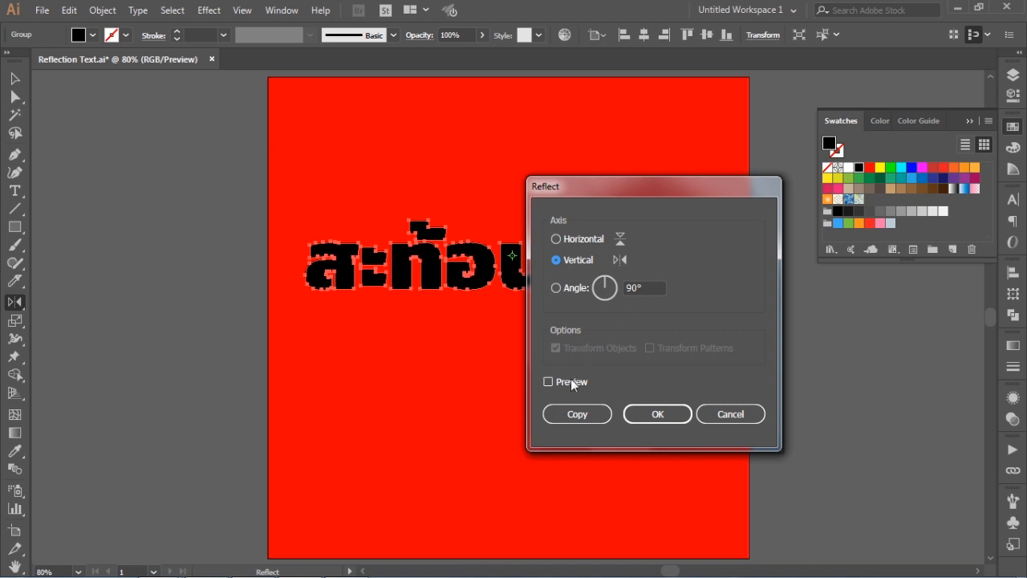
left_click(571, 384)
left_click_drag(639, 187, 809, 168)
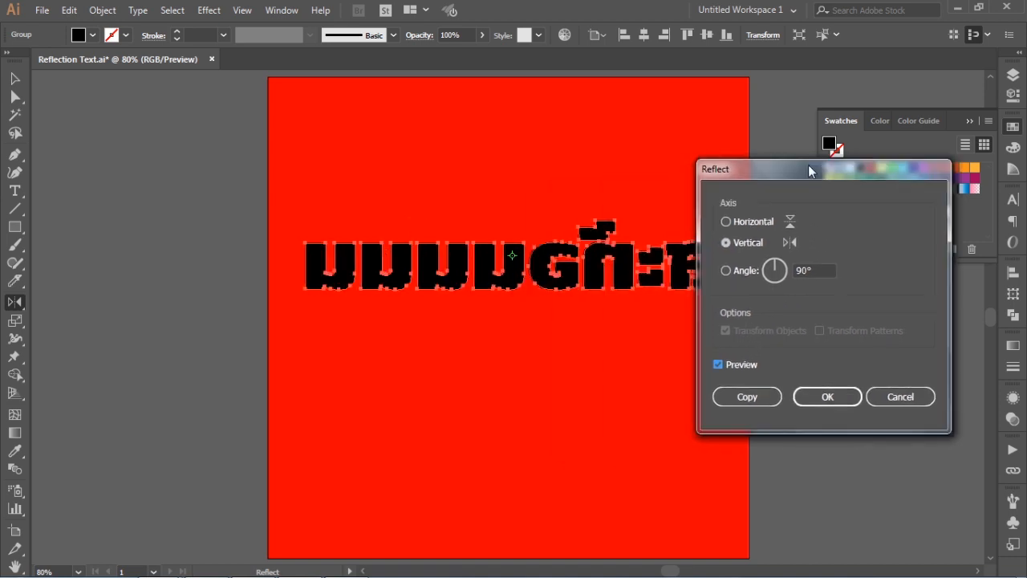
left_click(739, 222)
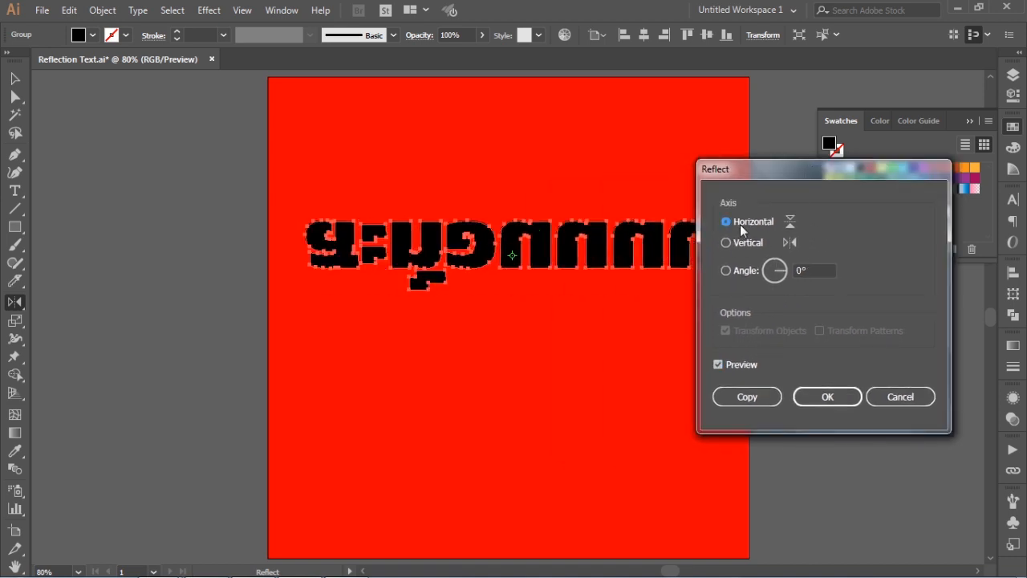
left_click(754, 399)
left_click(15, 78)
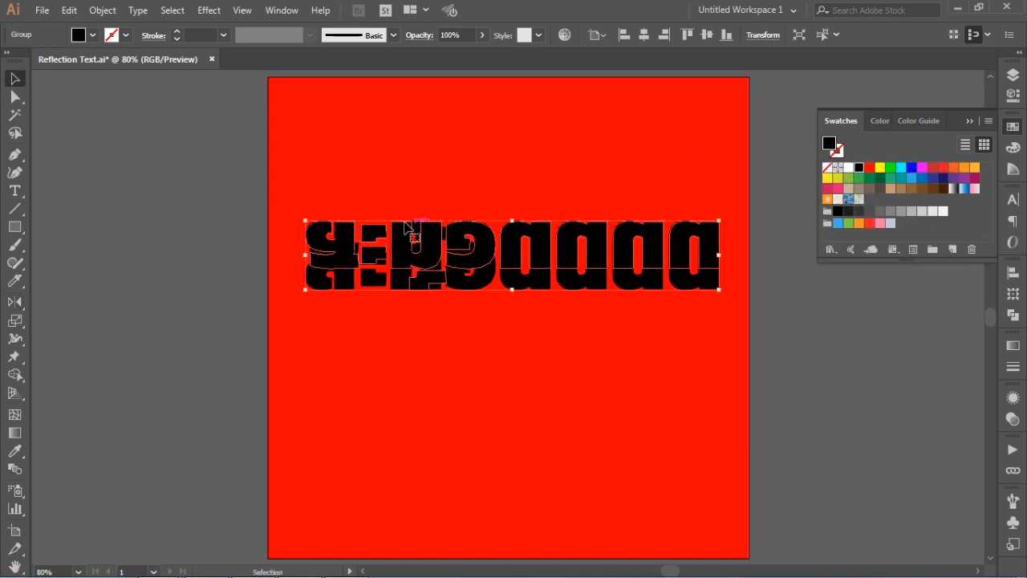
left_click_drag(654, 250, 661, 341)
Bring the original upright text group to the front of the stacking order.
left_click(638, 290)
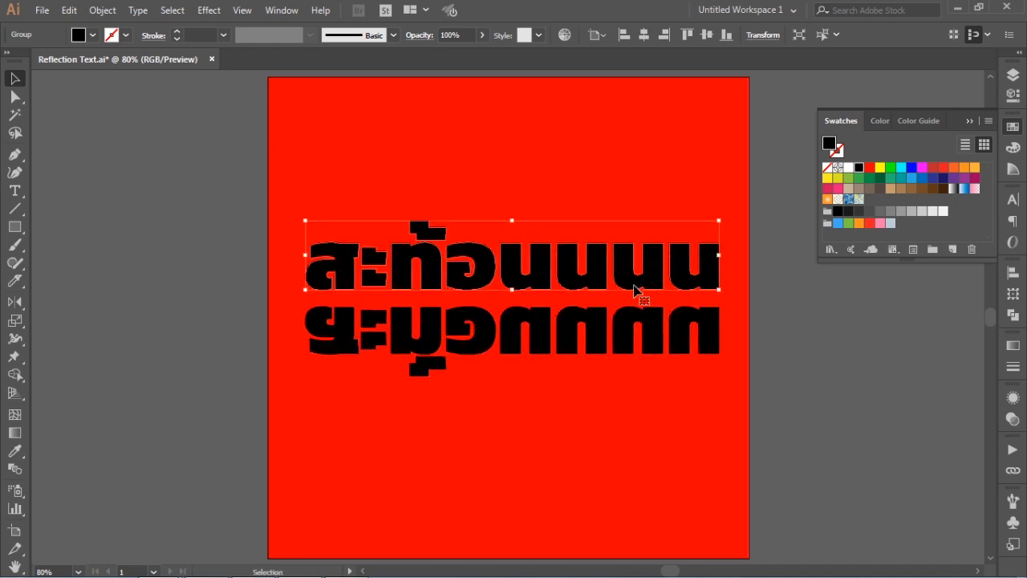
right_click(635, 289)
mouse_move(677, 456)
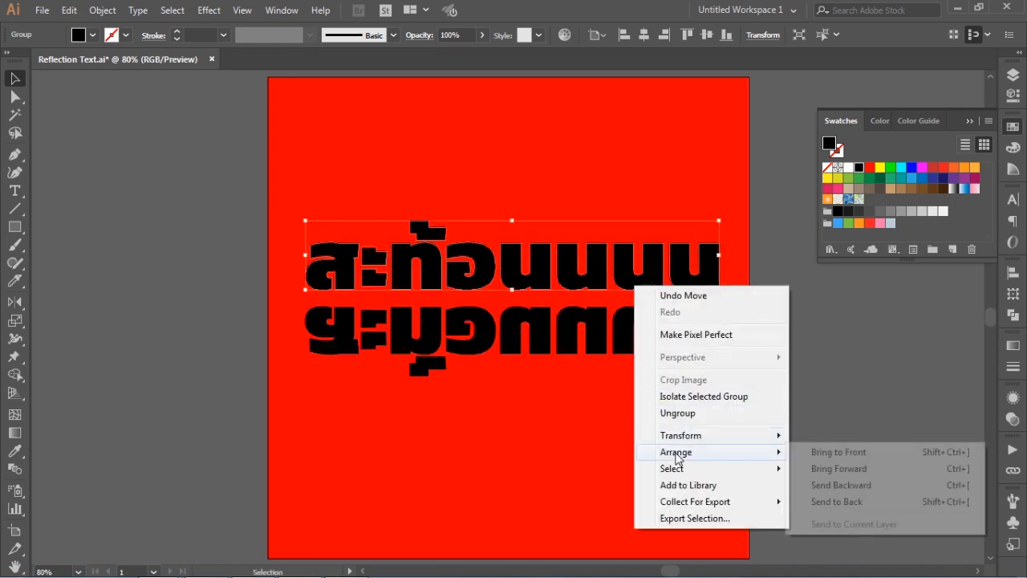
left_click(869, 454)
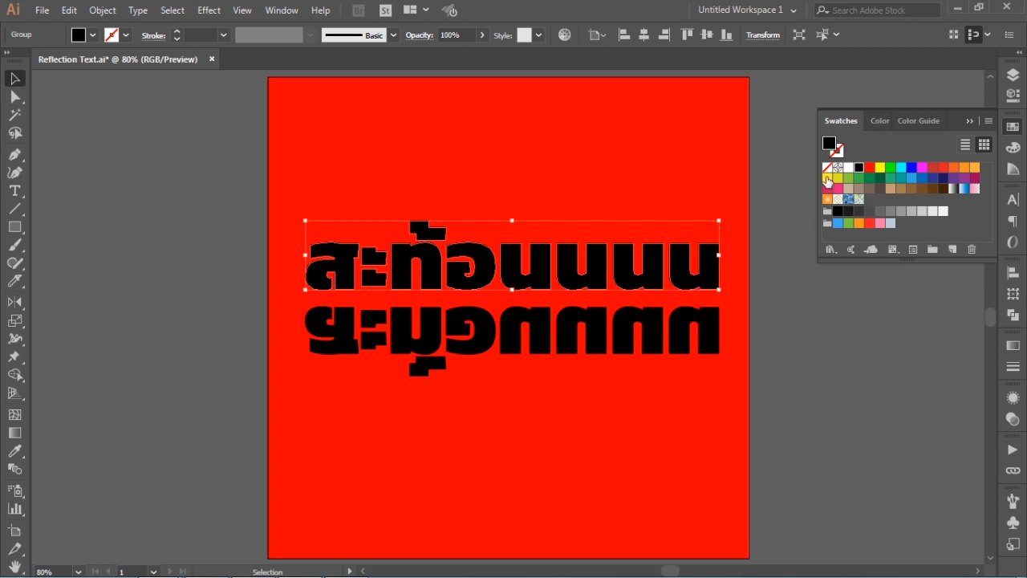
Fill both the upright text and its reflected copy with white.
left_click(851, 169)
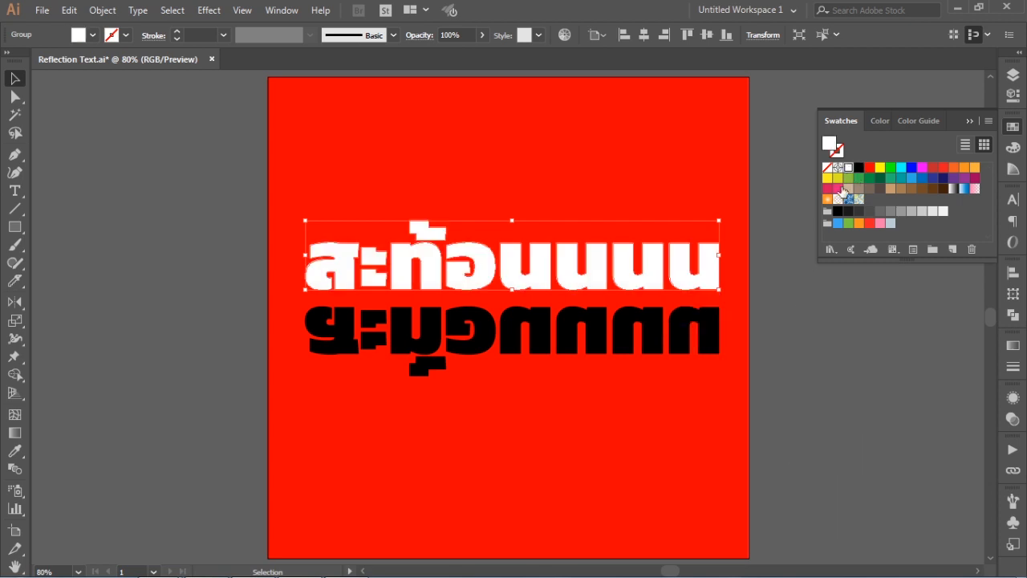
left_click(824, 356)
left_click(652, 338)
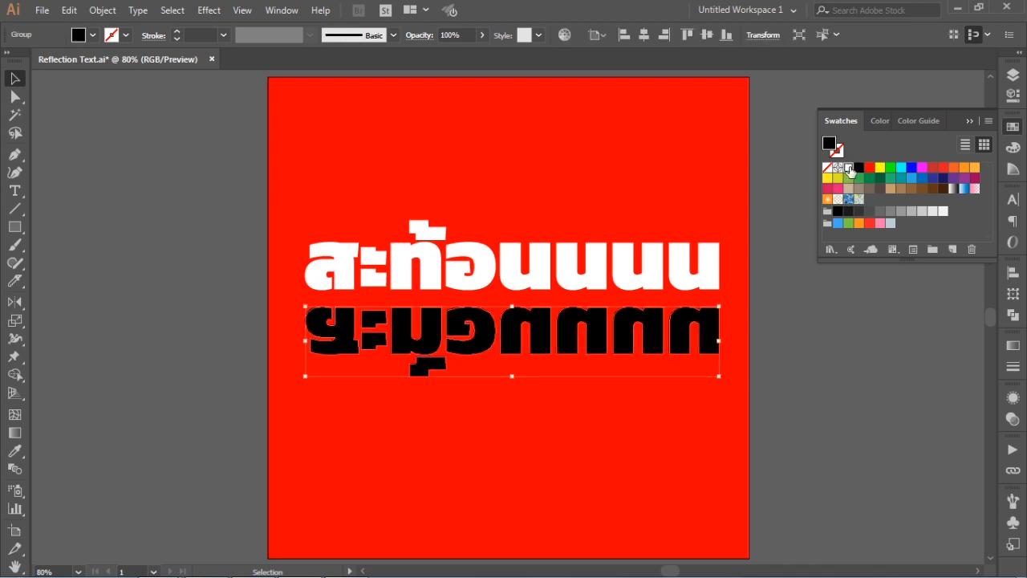
left_click(849, 167)
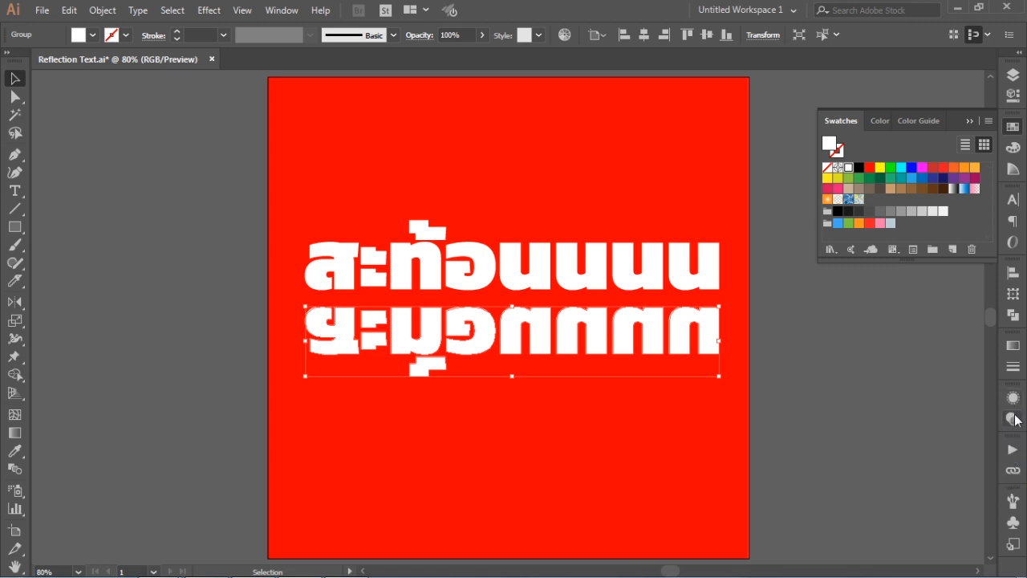
Lower the reflected text's opacity to 68%.
left_click(1016, 419)
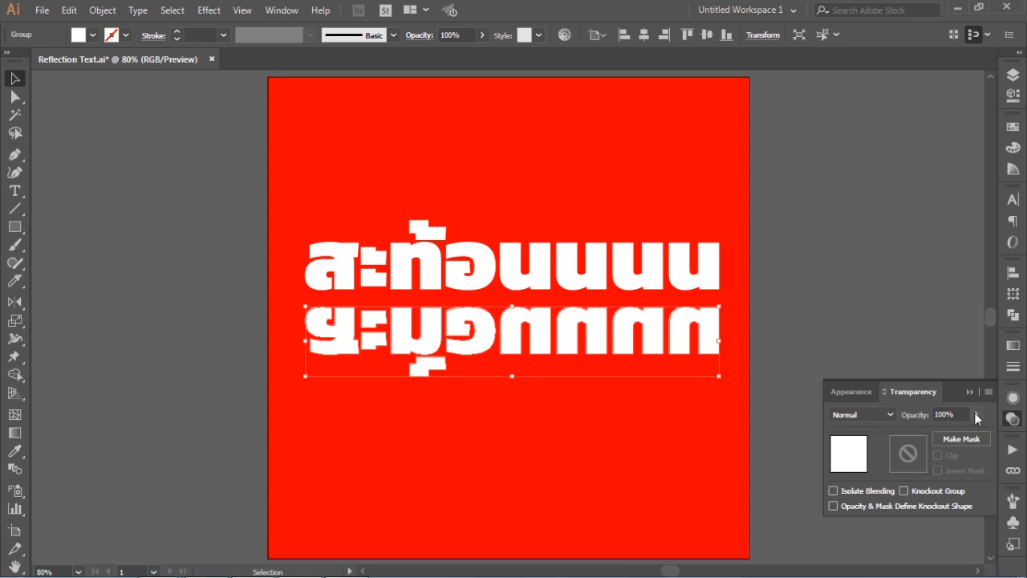
left_click(978, 418)
left_click_drag(976, 433, 958, 440)
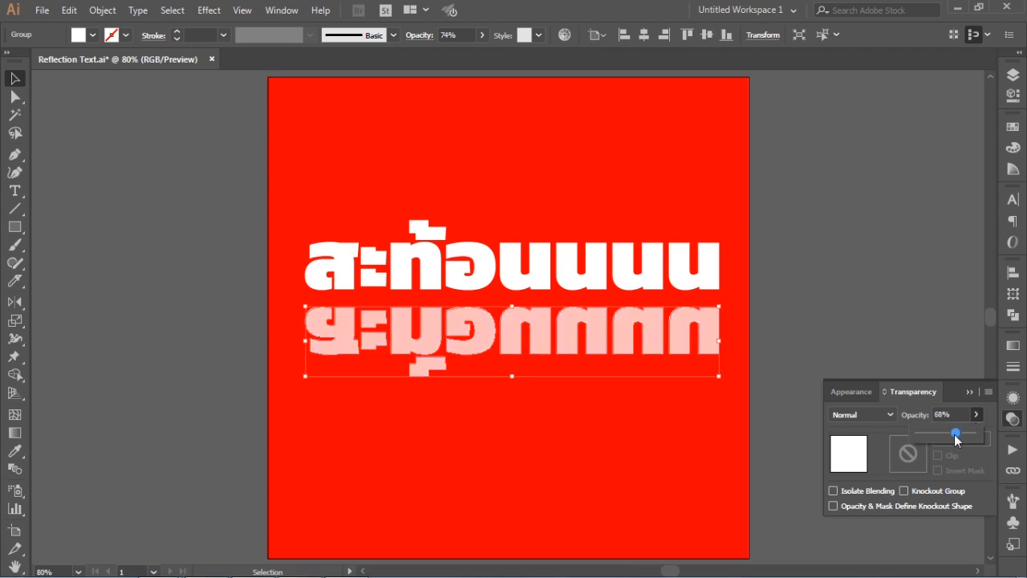
left_click(844, 280)
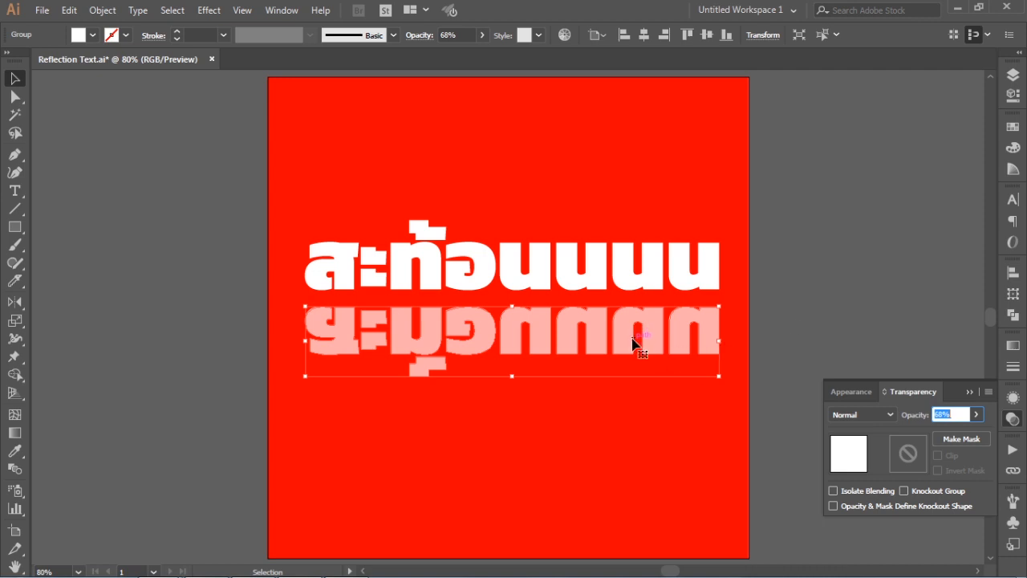
Move the reflected text up until it meets the base of the upright text, and deselect it.
left_click_drag(601, 337, 601, 317)
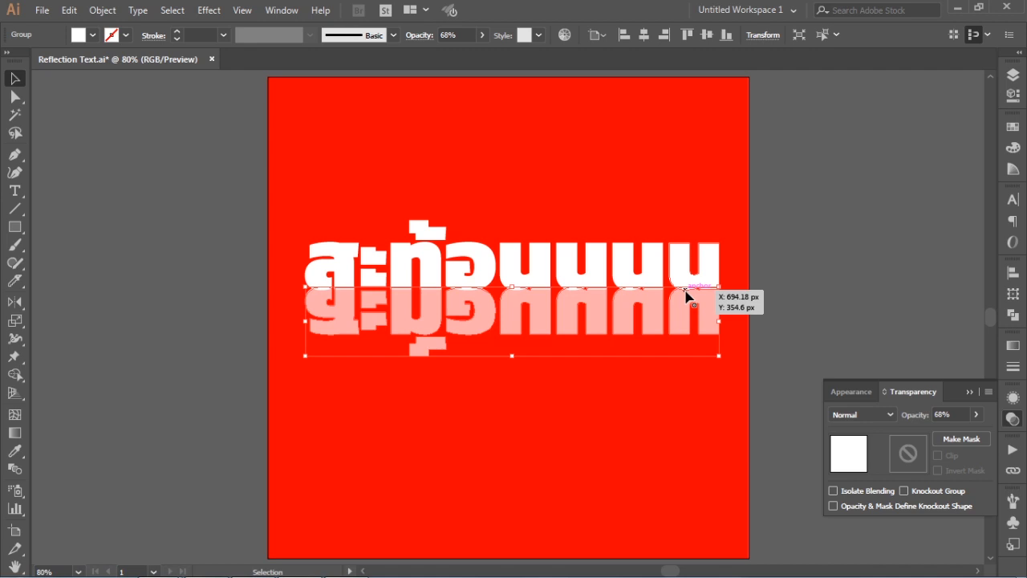
left_click(834, 278)
left_click(968, 391)
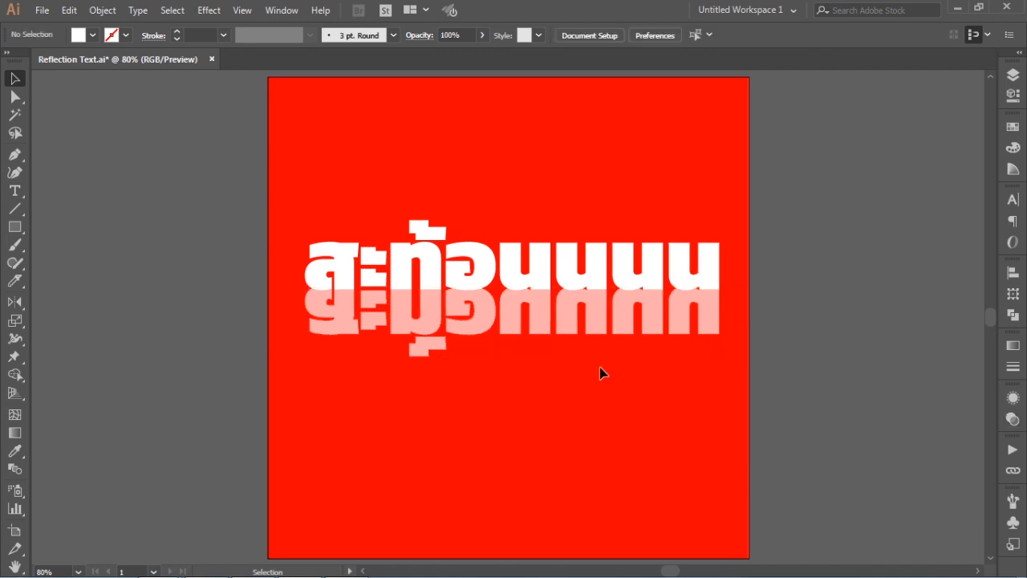
Fill the reflected text with the white-to-black linear gradient swatch.
left_click(591, 327)
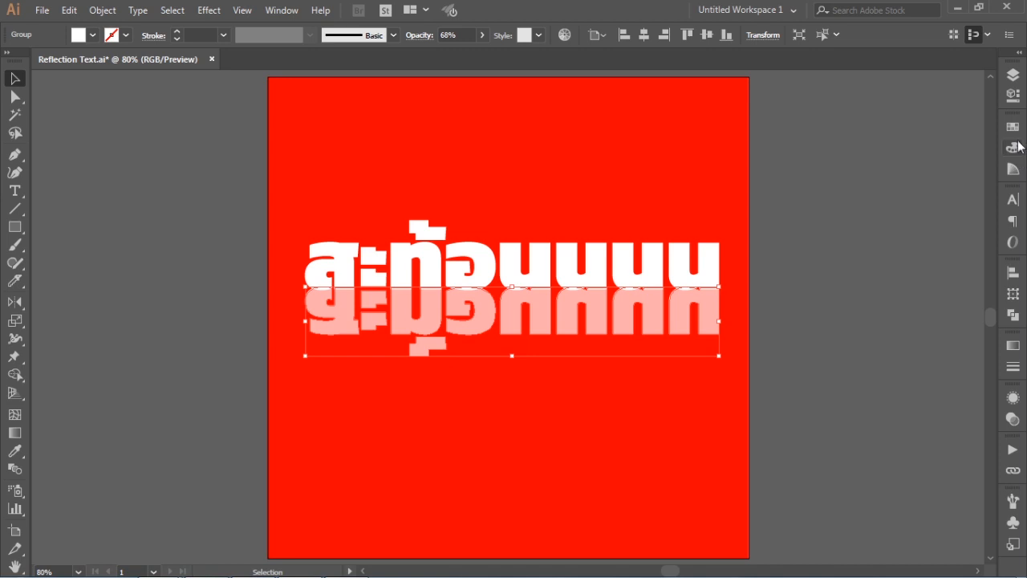
left_click(1015, 133)
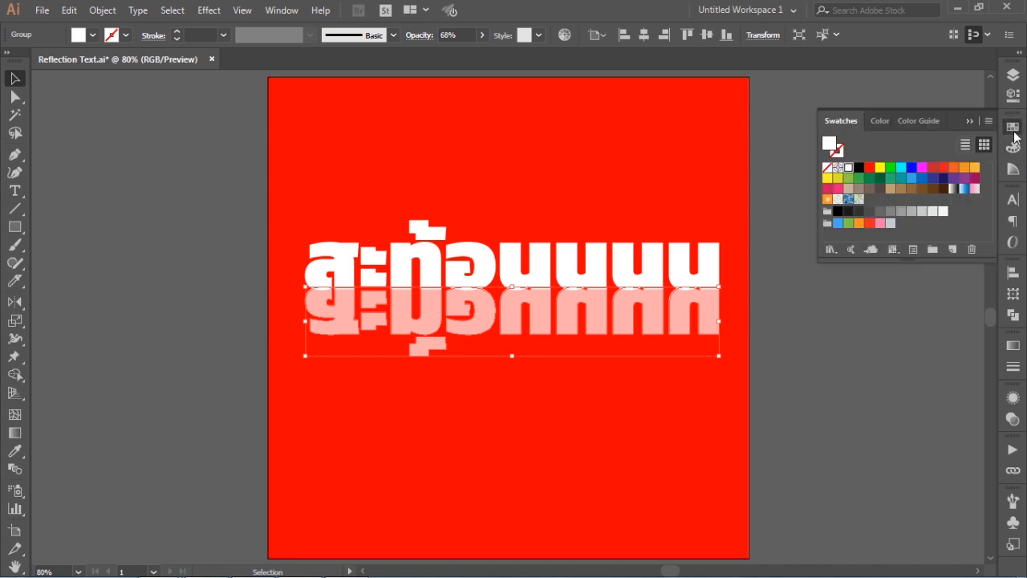
left_click(954, 190)
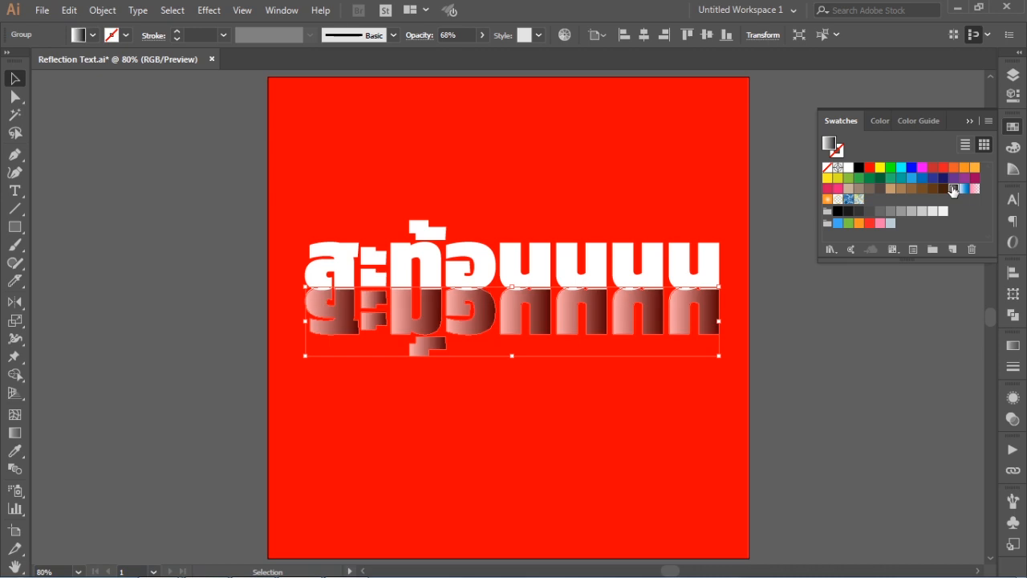
Set the angle of the reflected text's linear gradient to -90° and deselect it.
left_click(1015, 345)
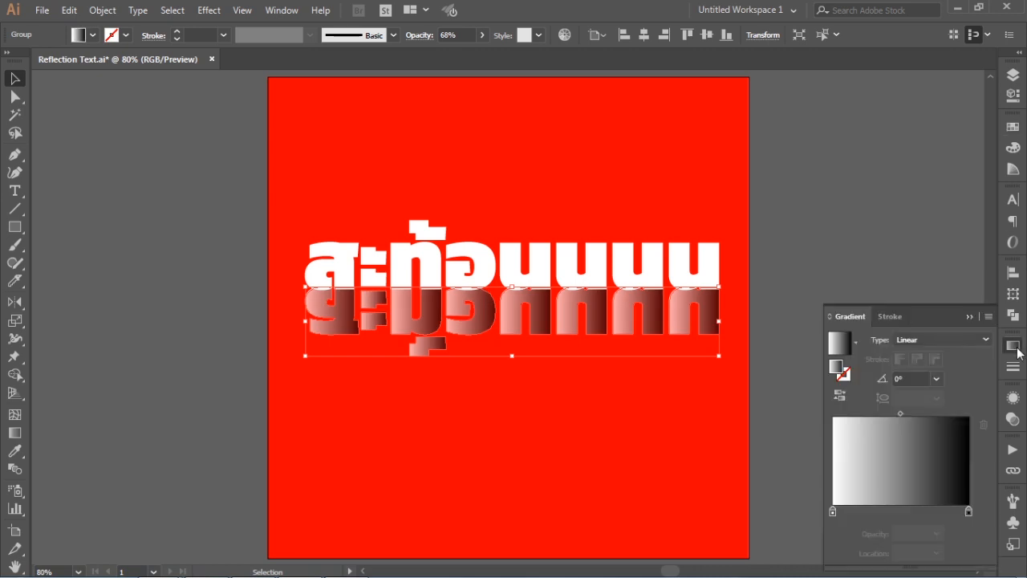
left_click(937, 378)
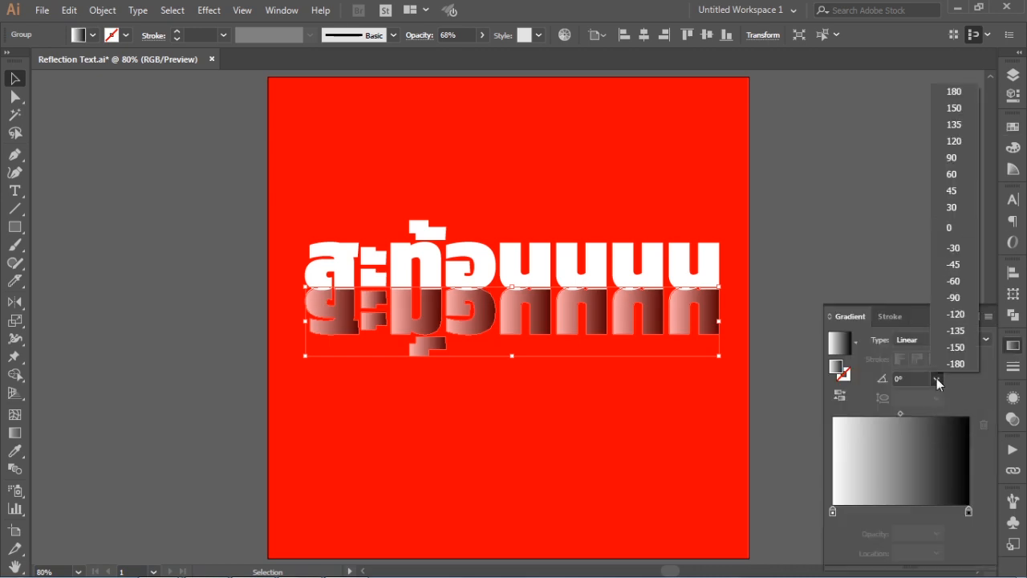
left_click(955, 159)
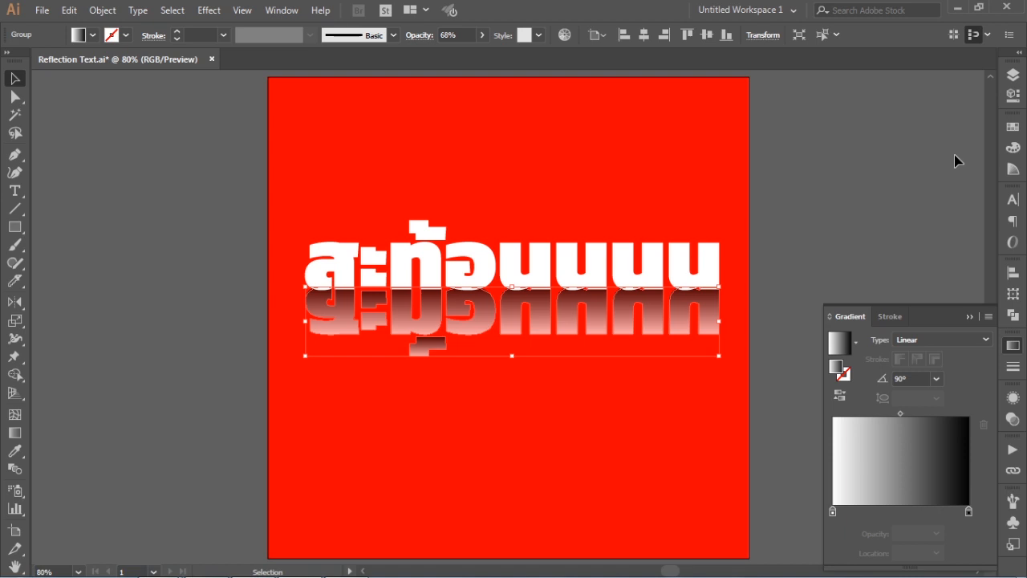
left_click(936, 378)
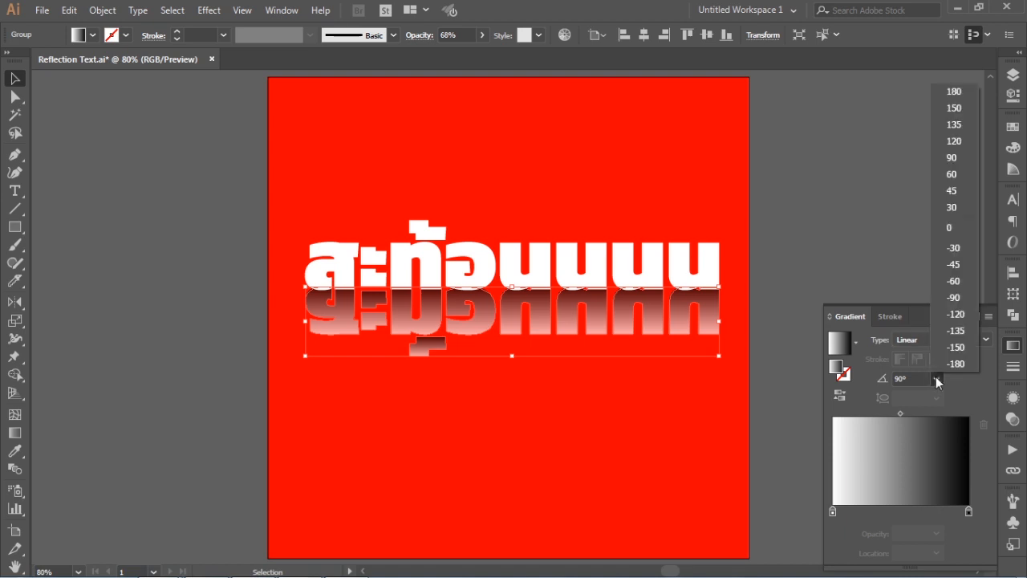
left_click(959, 298)
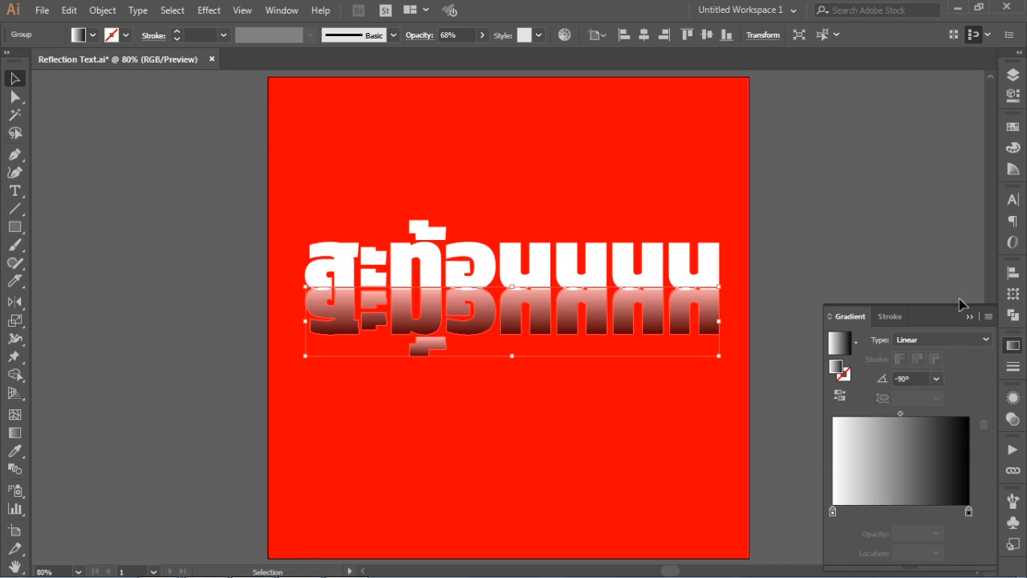
left_click(780, 235)
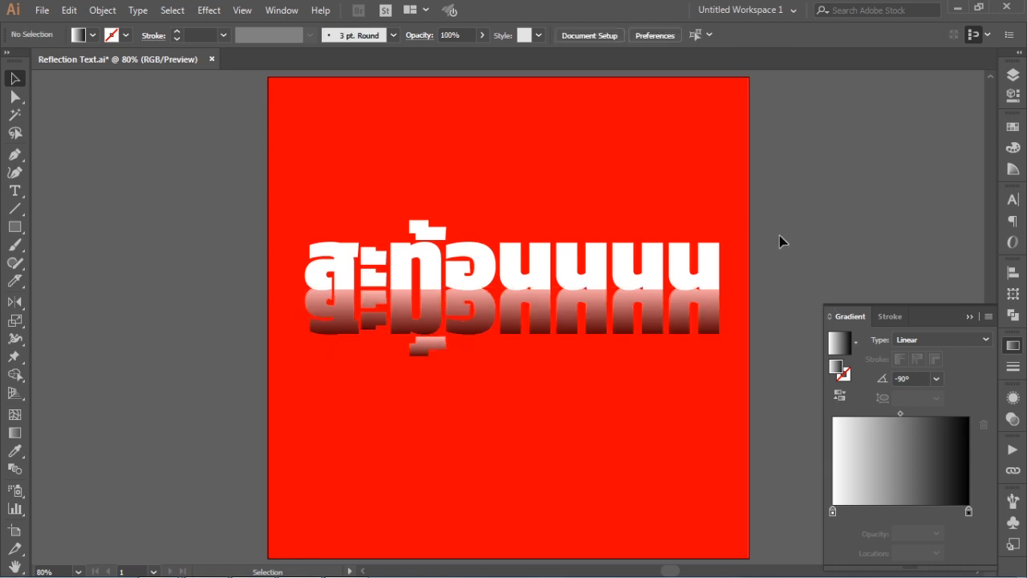
Change the black end stop of the reflected text's gradient to the background's red, and deselect the text.
left_click(713, 313)
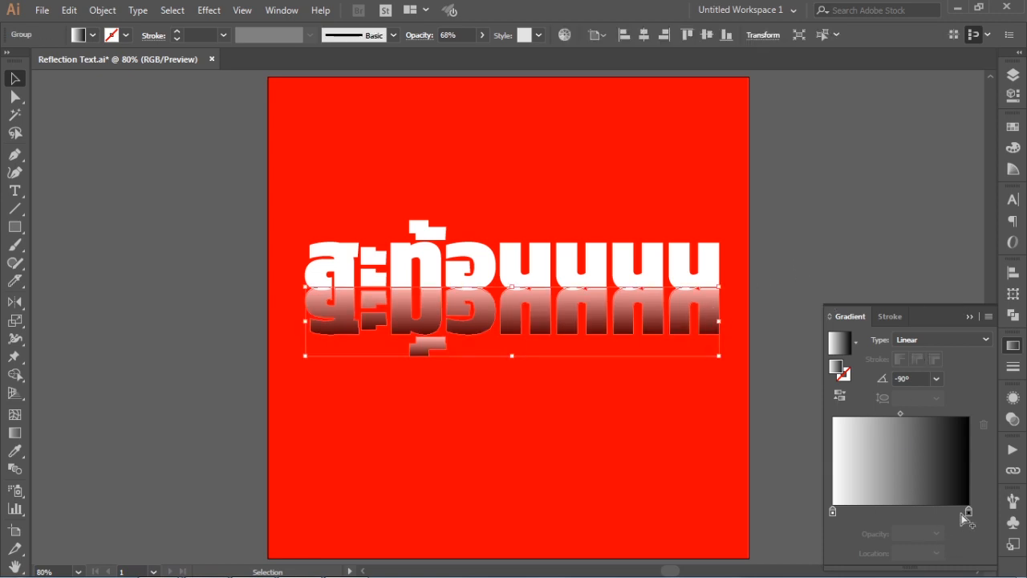
left_click(970, 511)
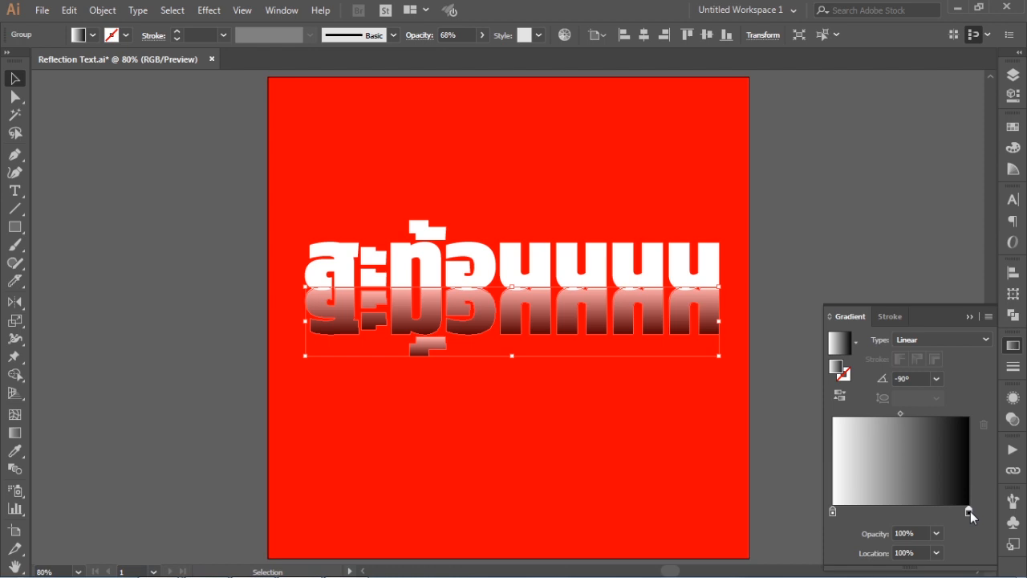
double_click(970, 511)
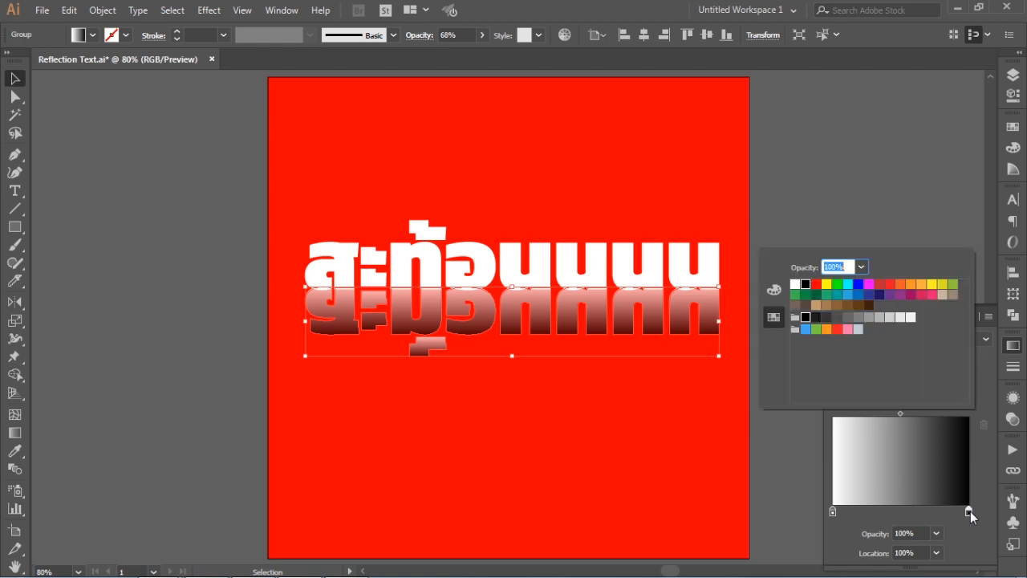
left_click(817, 285)
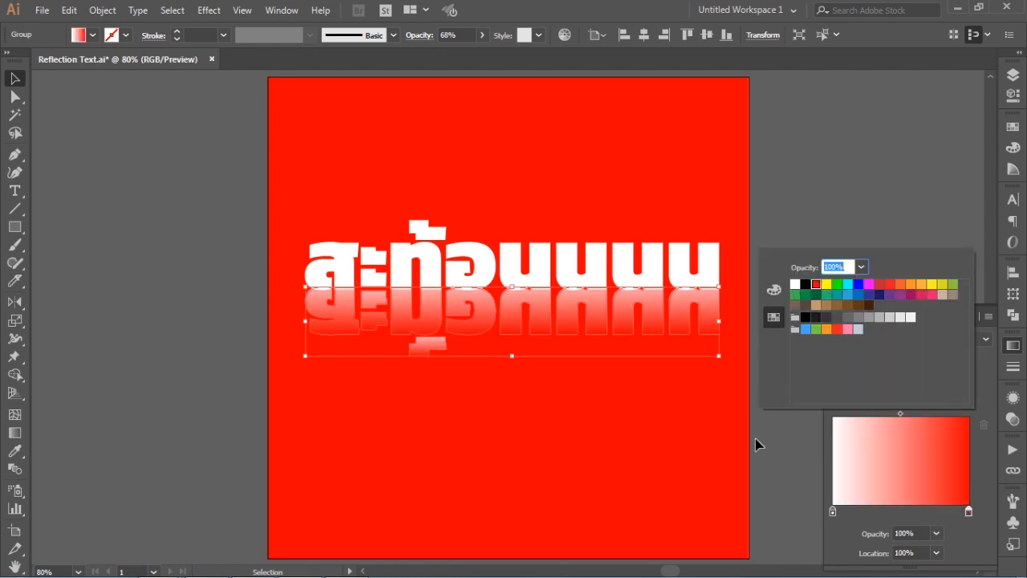
left_click(764, 456)
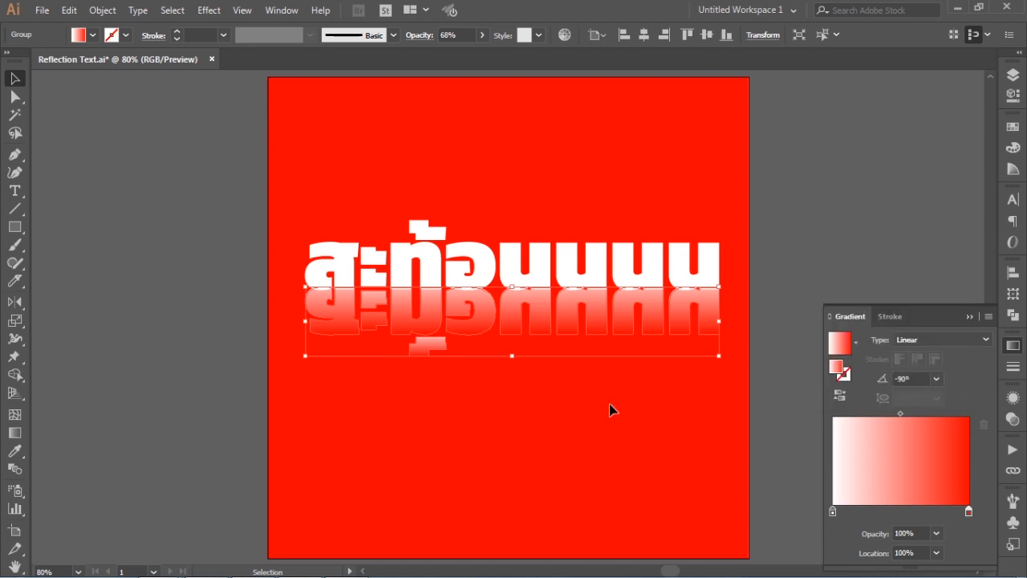
left_click(824, 220)
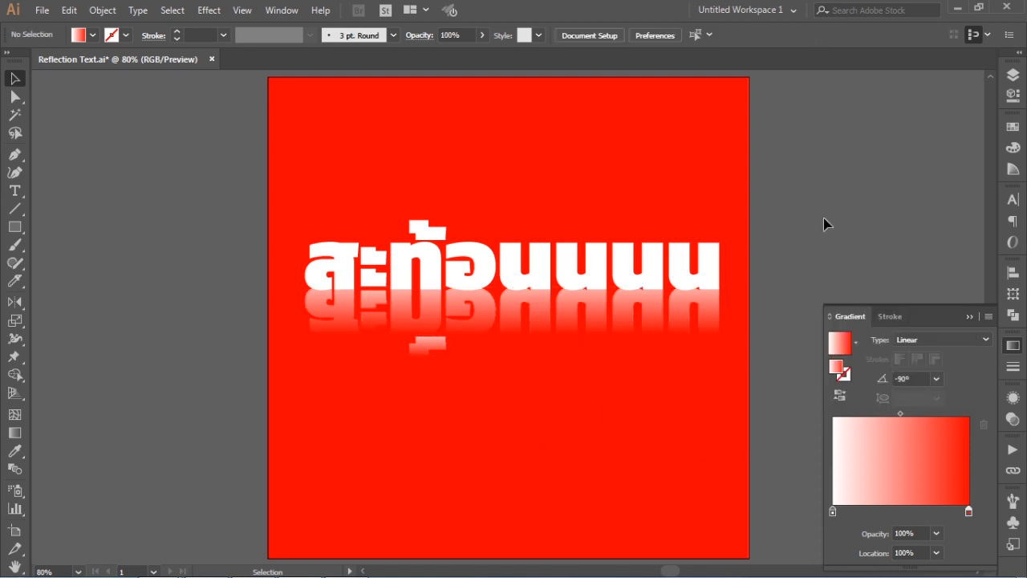
Redraw the gradient as one vertical span across the whole reflected text, from its upper edge to just below its lowest mark, and deselect it.
left_click(509, 321)
left_click(793, 191)
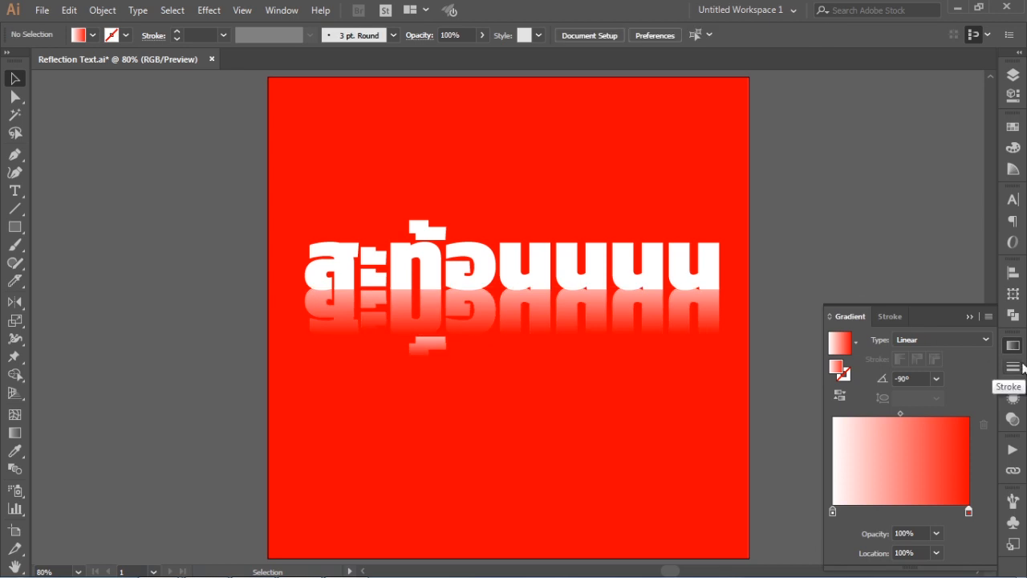
left_click(423, 315)
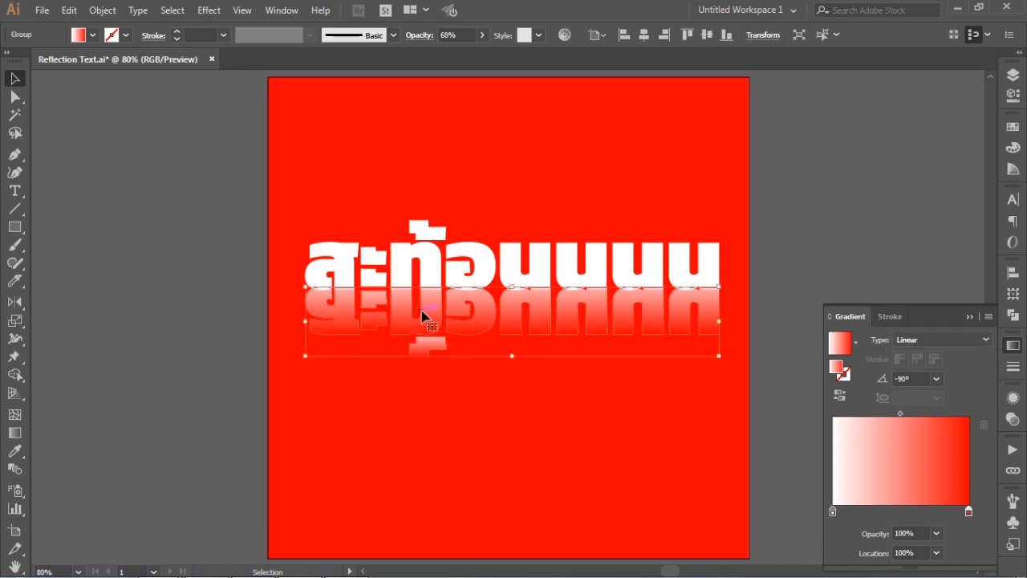
left_click(14, 433)
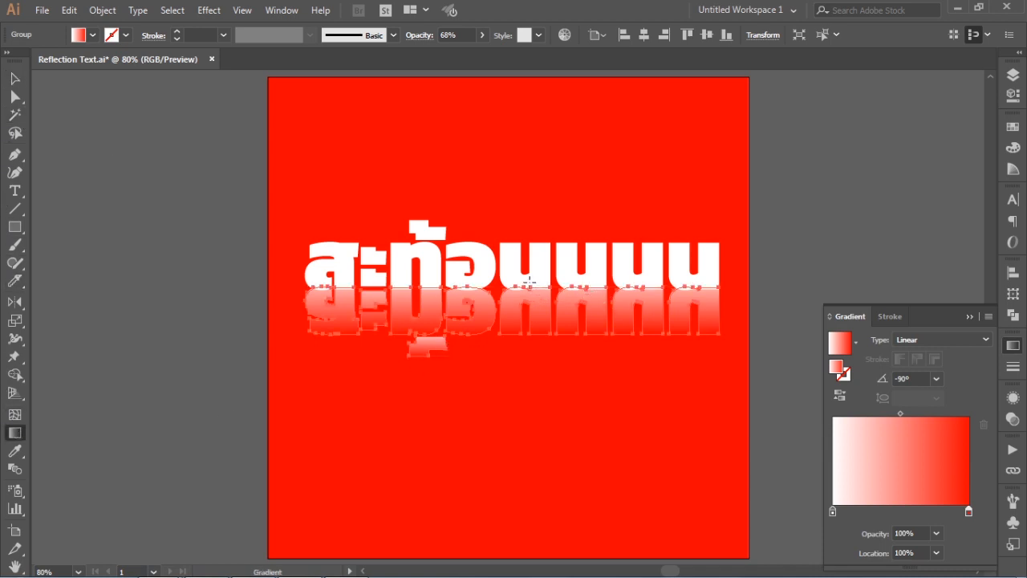
left_click_drag(530, 281, 534, 371)
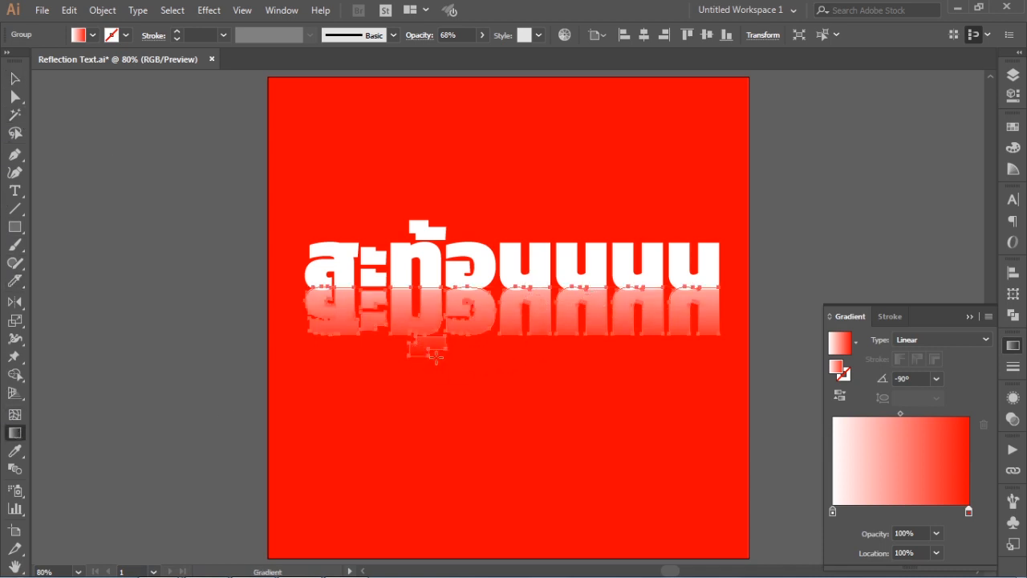
left_click(14, 78)
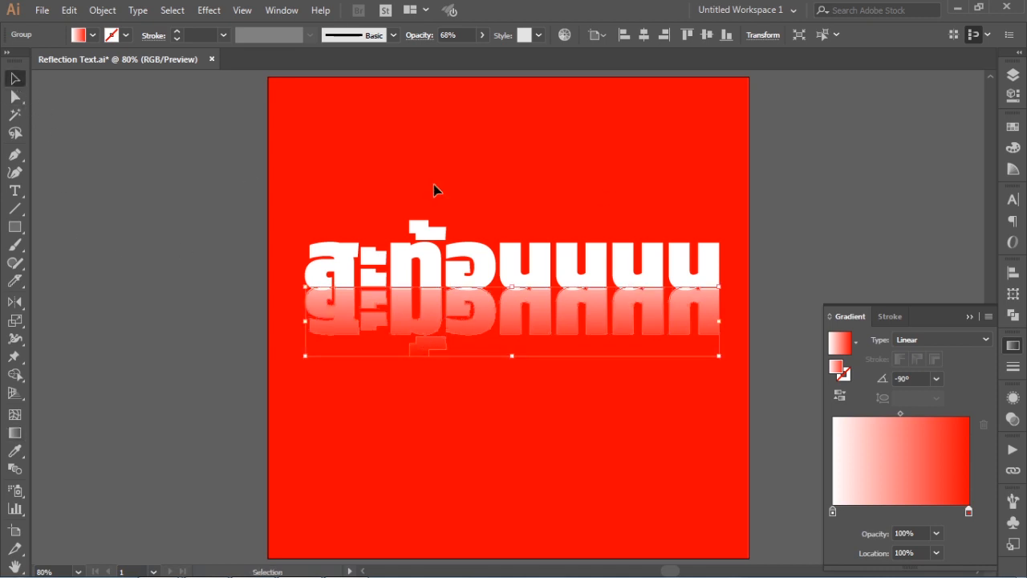
left_click(810, 173)
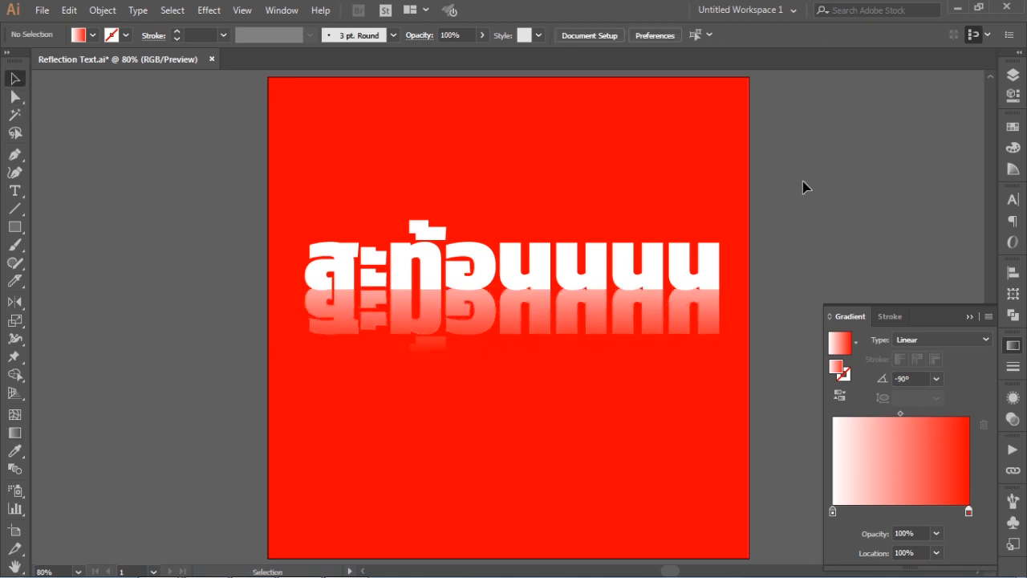
Shift the midpoint of the reflected text's gradient to about 45% and deselect the text.
left_click(642, 300)
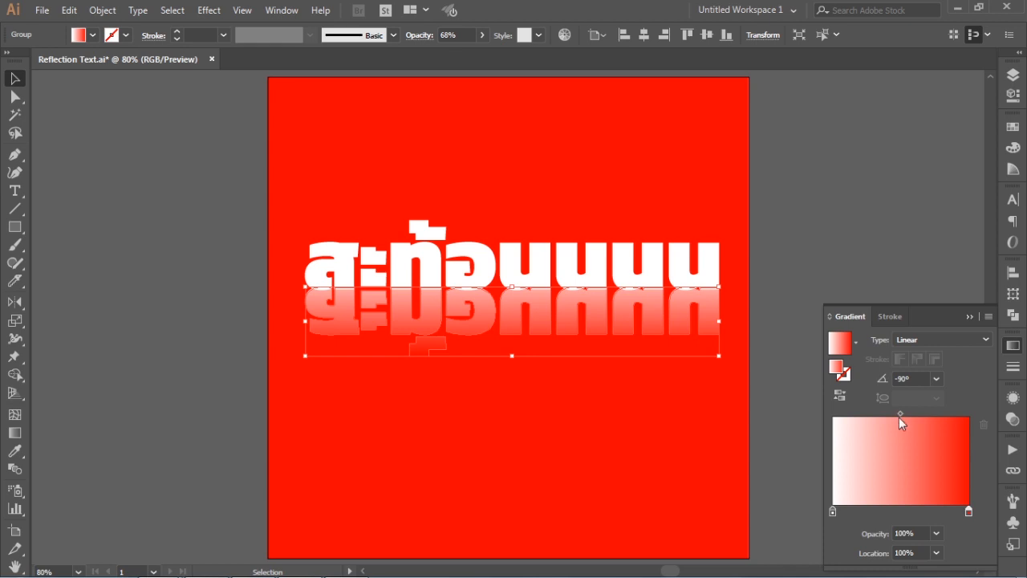
mouse_move(900, 414)
left_mouse_down()
mouse_move(910, 414)
mouse_move(895, 414)
left_mouse_up()
left_click(816, 200)
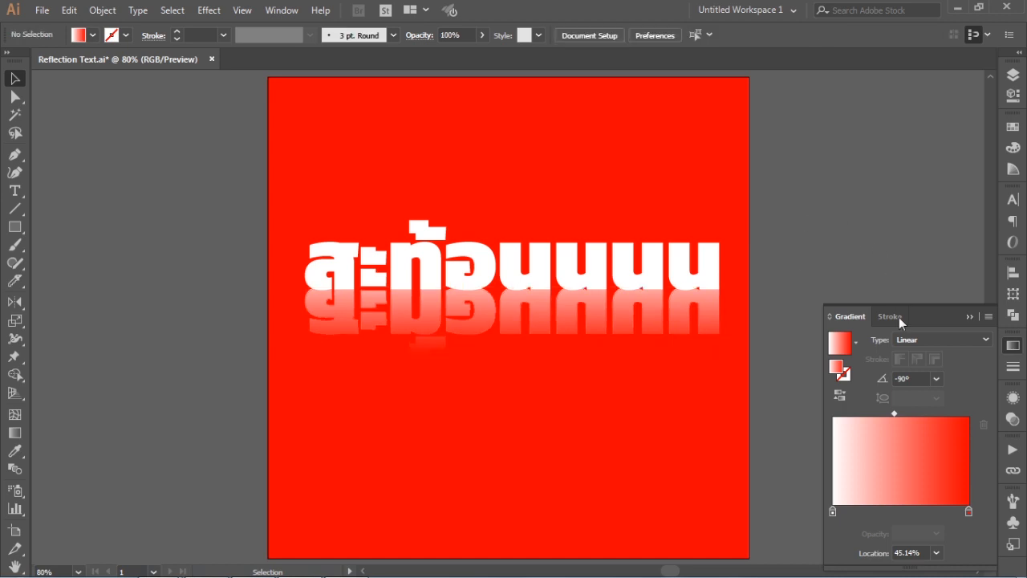
Move the red stop of the reflected text's gradient to about 73.5%, deselect the text and hide the gradient settings.
left_click(661, 336)
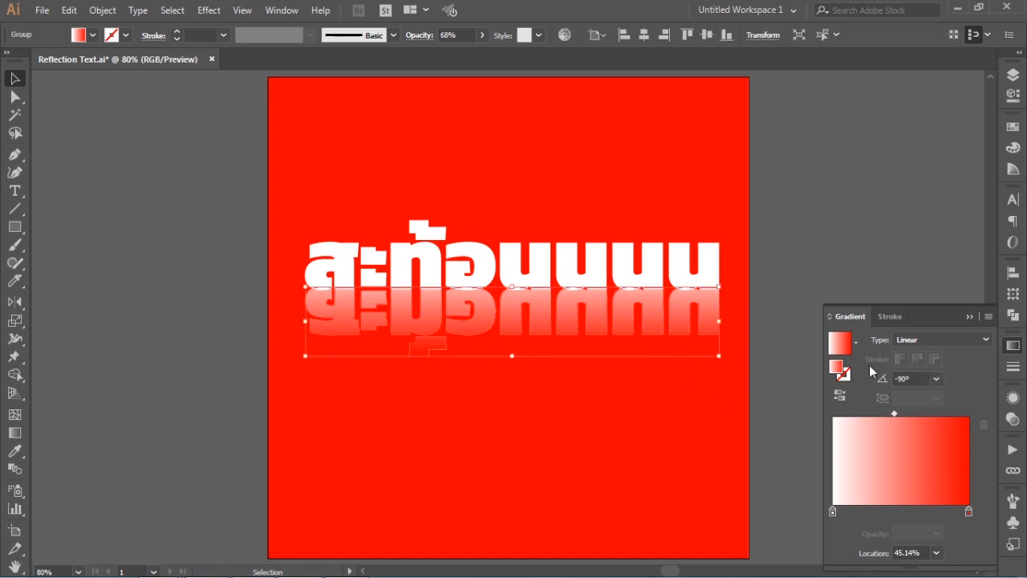
left_click_drag(969, 510, 947, 512)
left_click(752, 389)
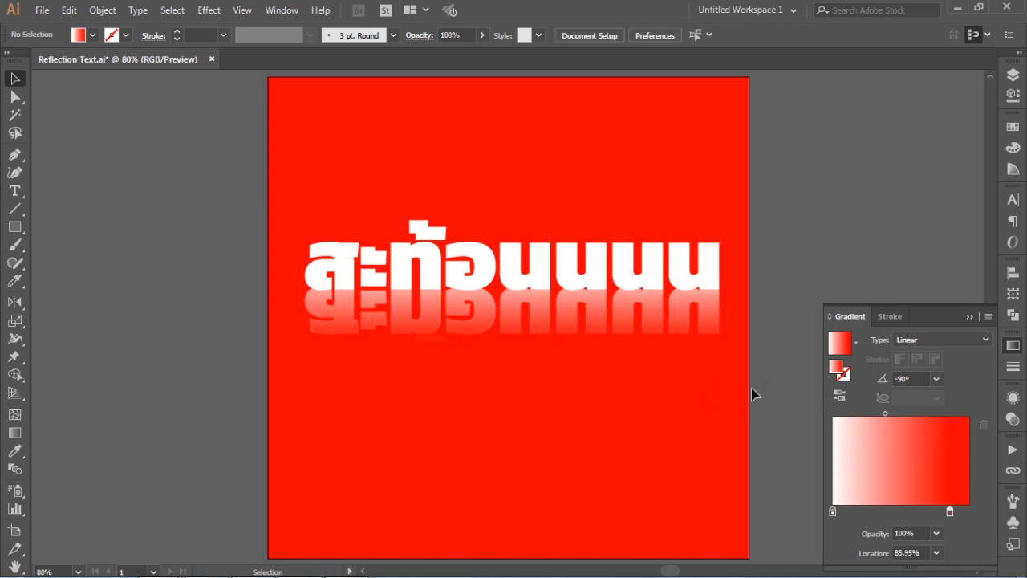
left_click(612, 337)
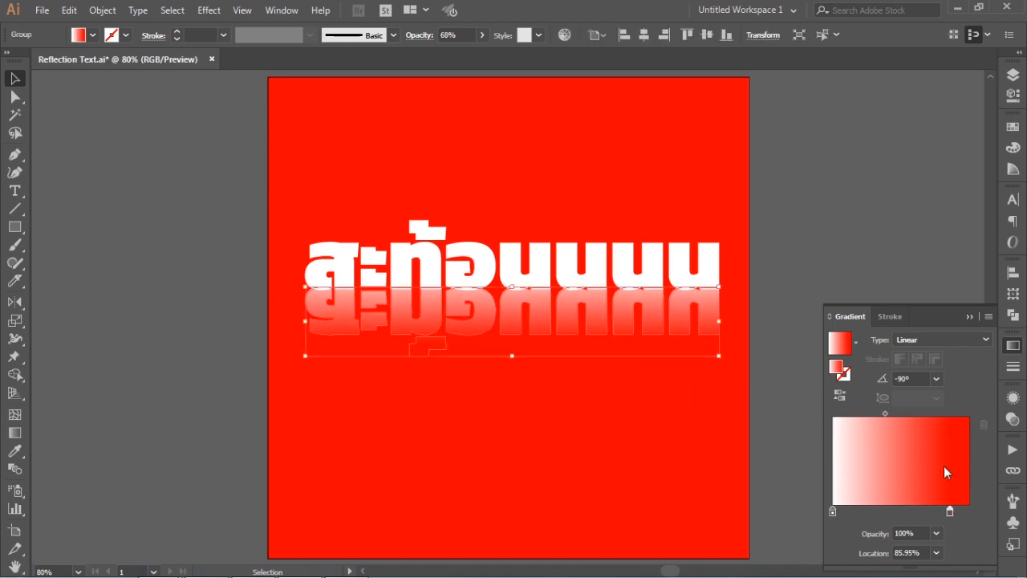
left_click_drag(951, 511, 933, 510)
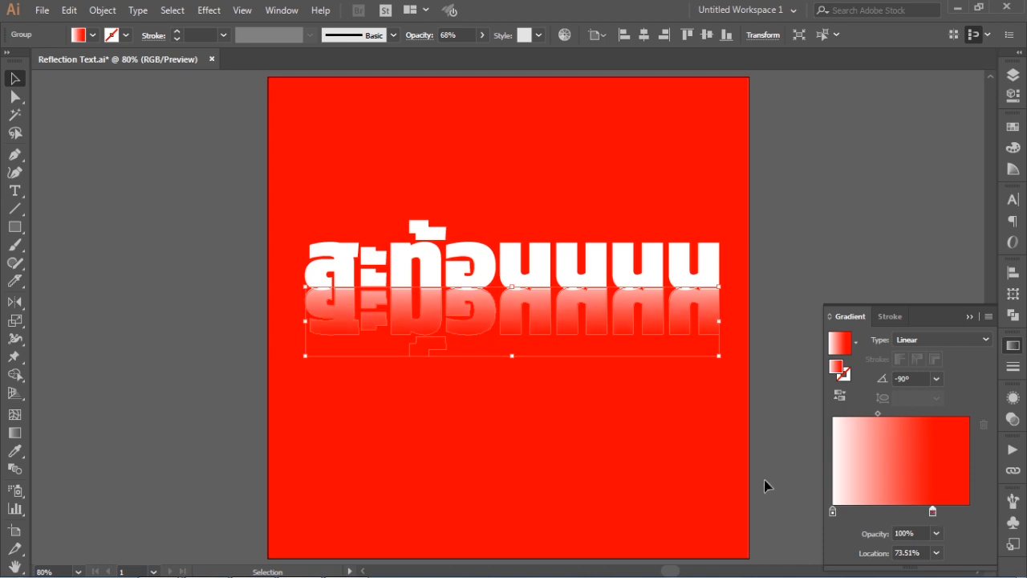
left_click(765, 456)
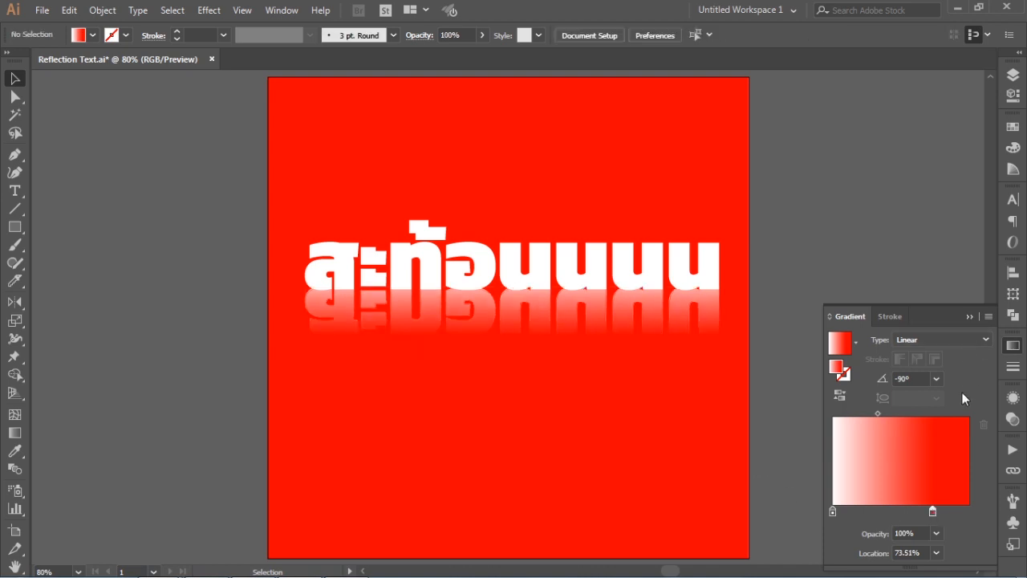
left_click(965, 315)
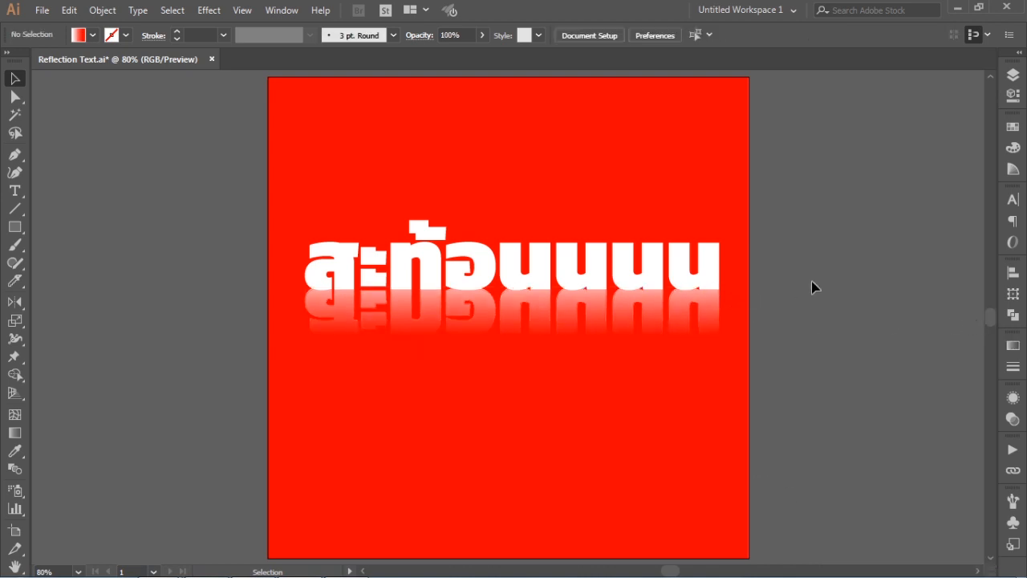